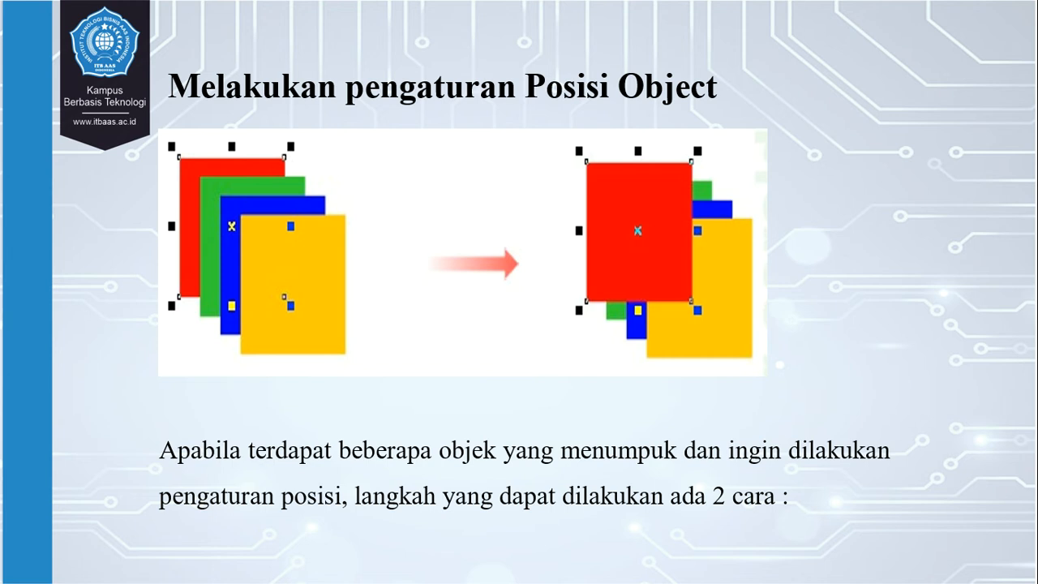
key("Right")
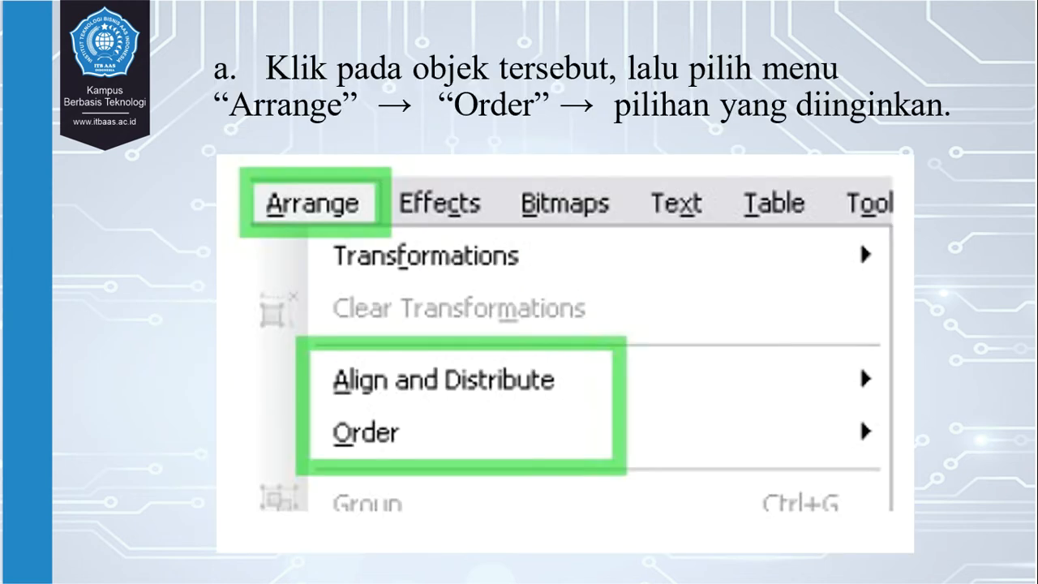
key("Right")
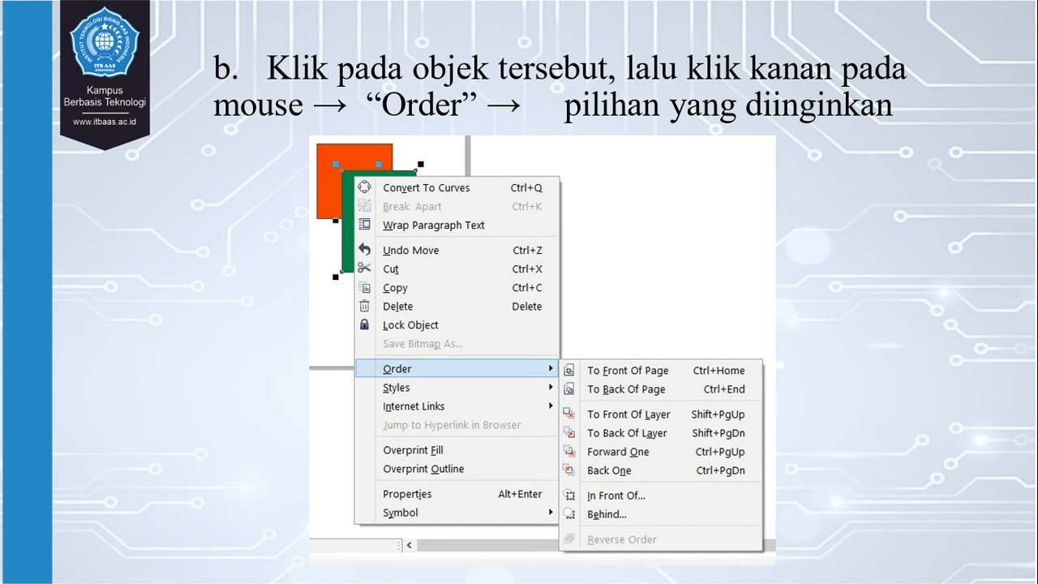
key("Right")
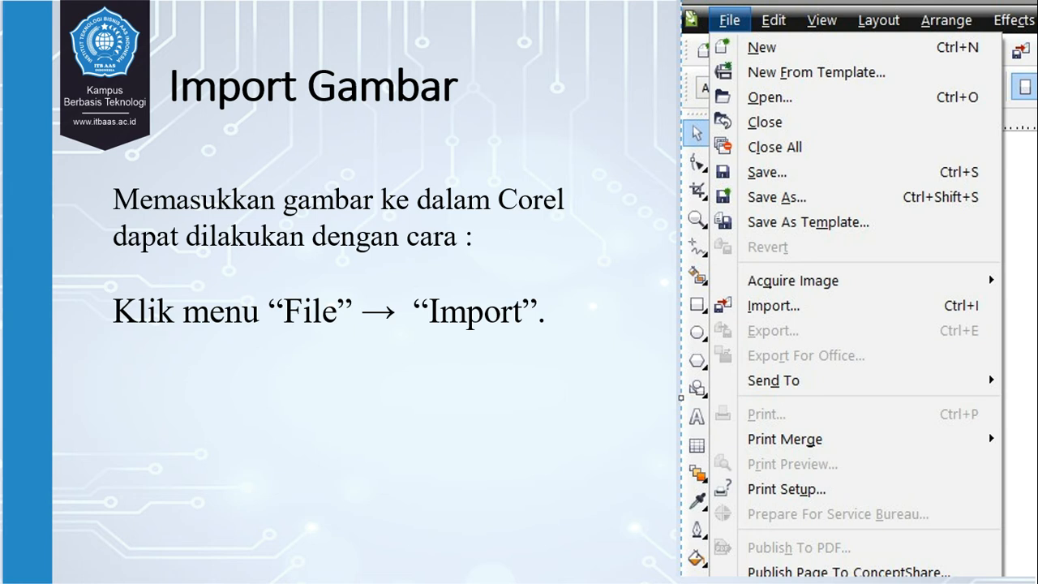
key("Right")
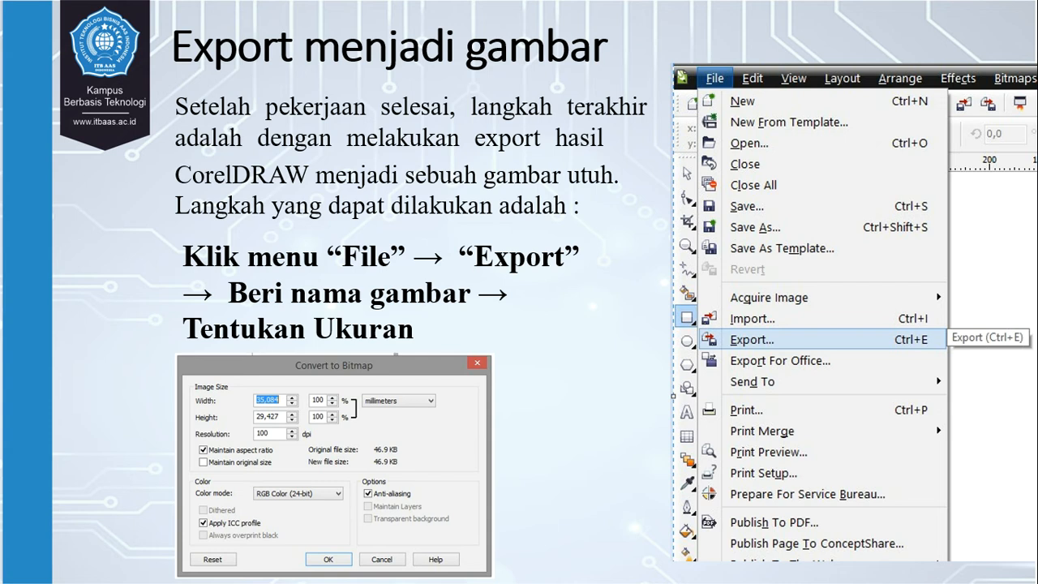
key("Right")
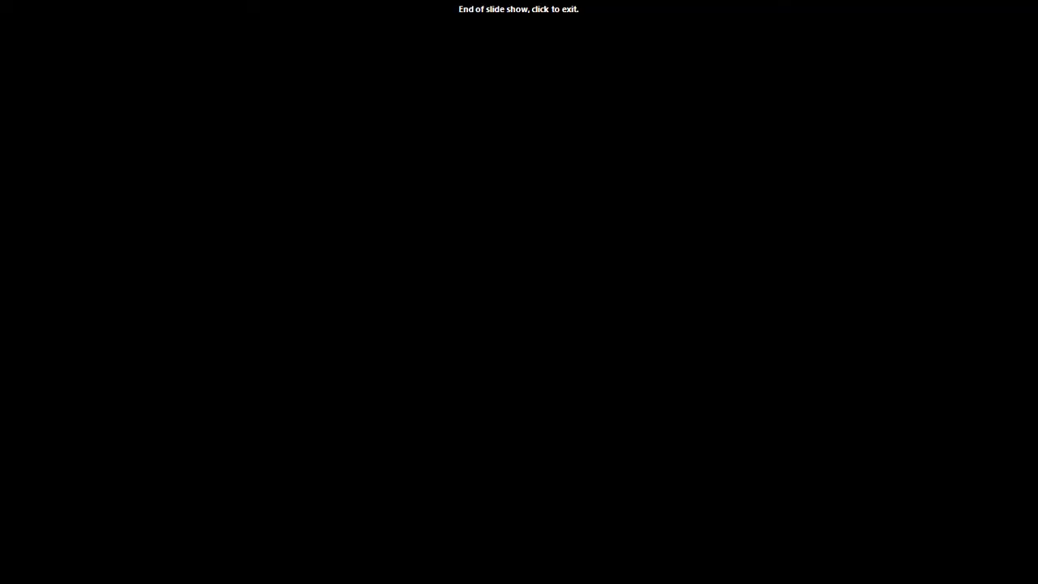
Step: End the slide show and switch to CorelDRAW 2019 in a maximized window
key("Escape")
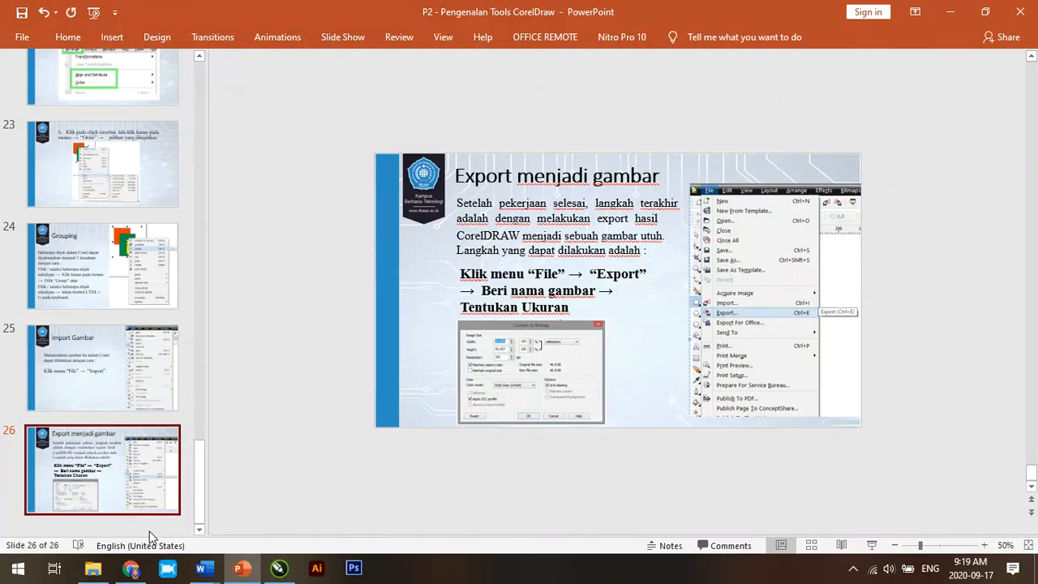
left_click(278, 570)
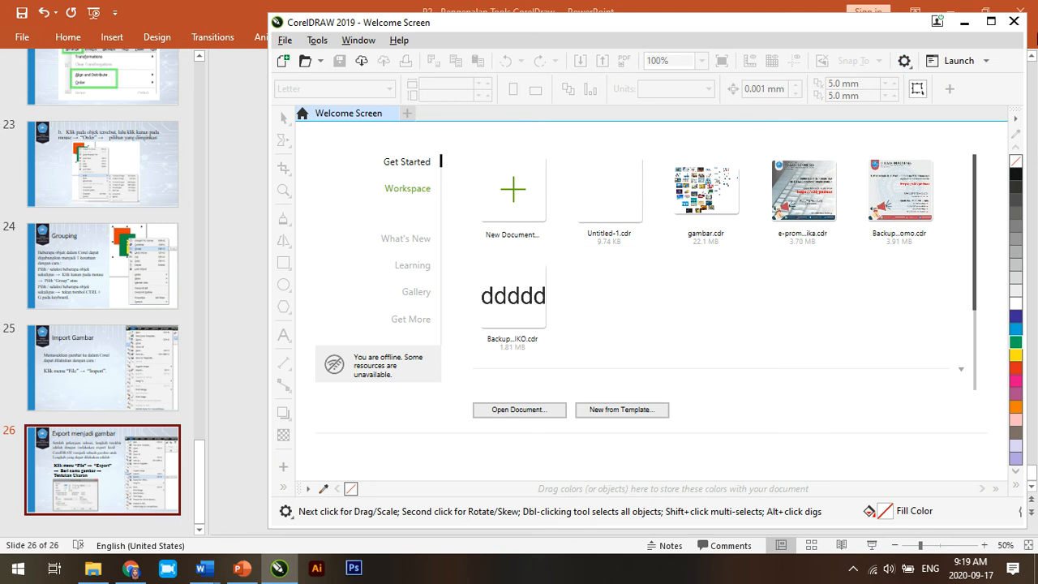
left_click(990, 26)
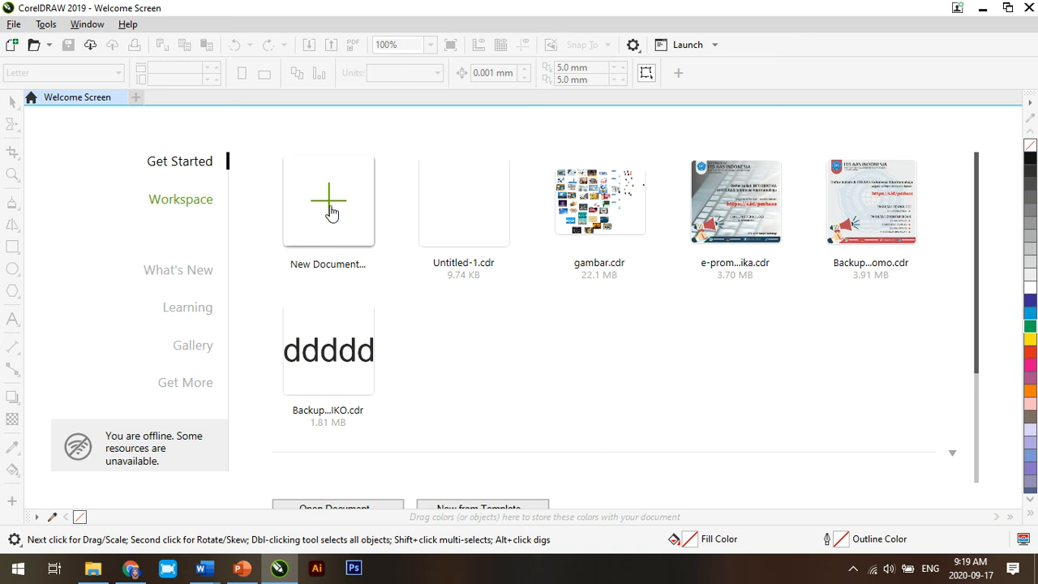
Step: Create a new blank A4 portrait document, 210 by 297 mm, with millimetres as units
left_click(13, 25)
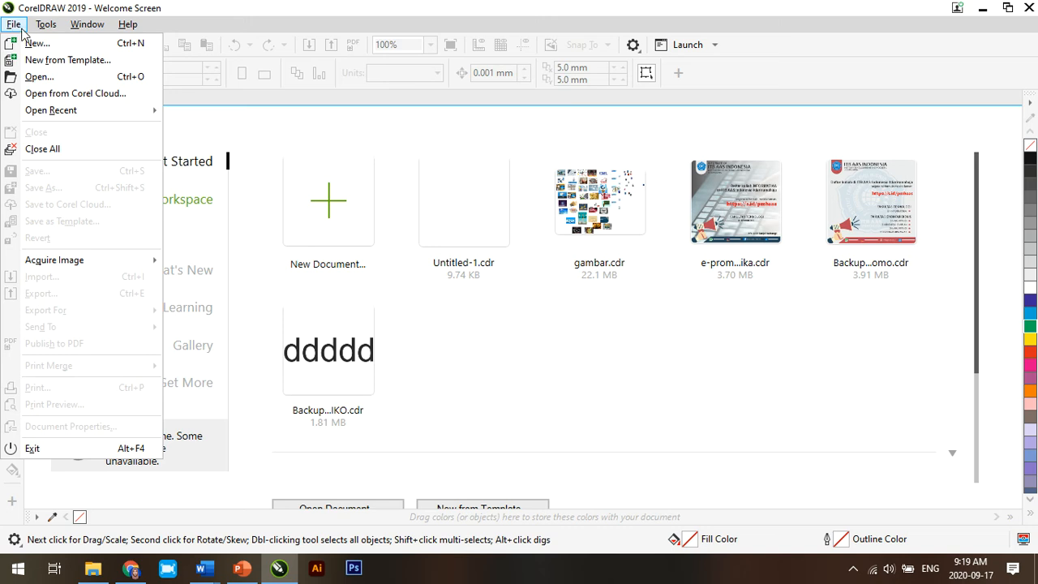
left_click(31, 46)
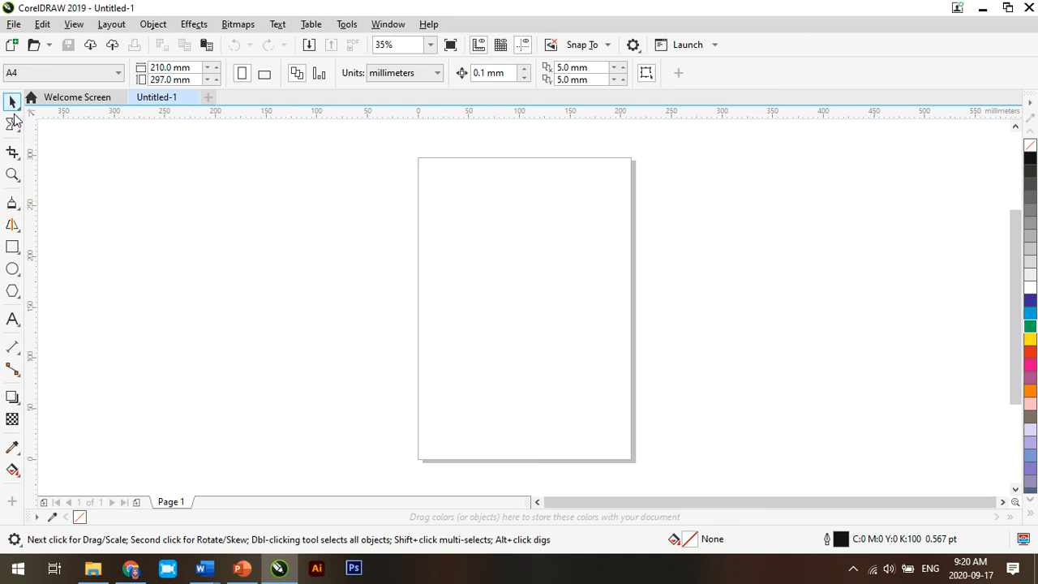
left_click(14, 24)
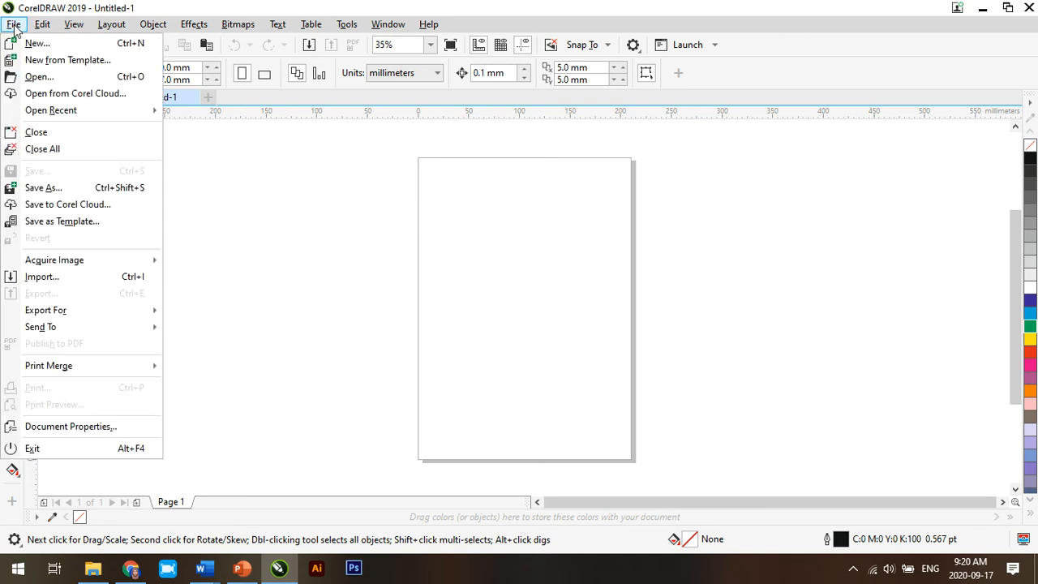
left_click(15, 26)
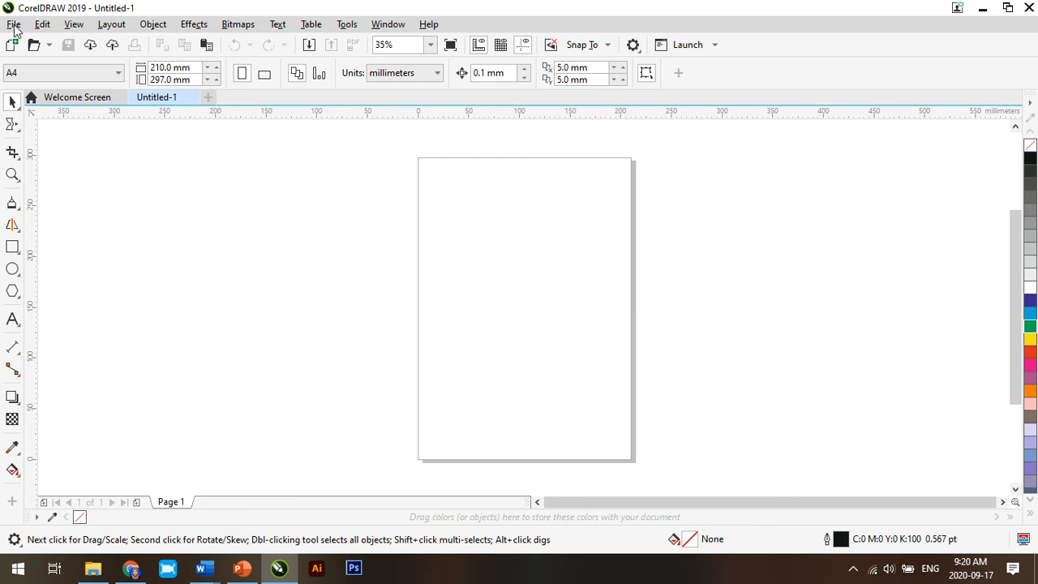
Step: Save the drawing as Untitled-2 in CDR format in the HASIL folder
left_click(15, 26)
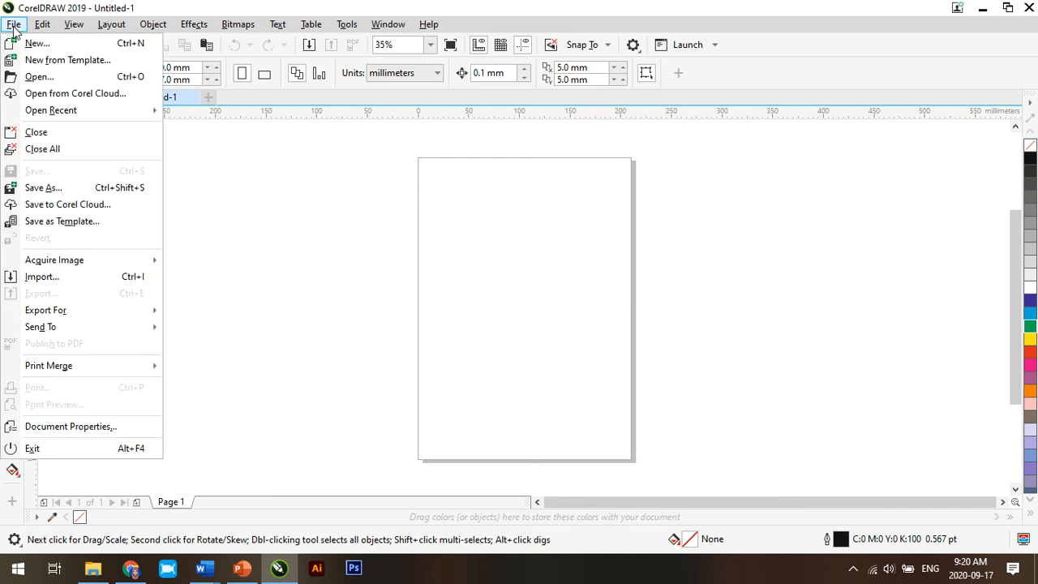
left_click(41, 188)
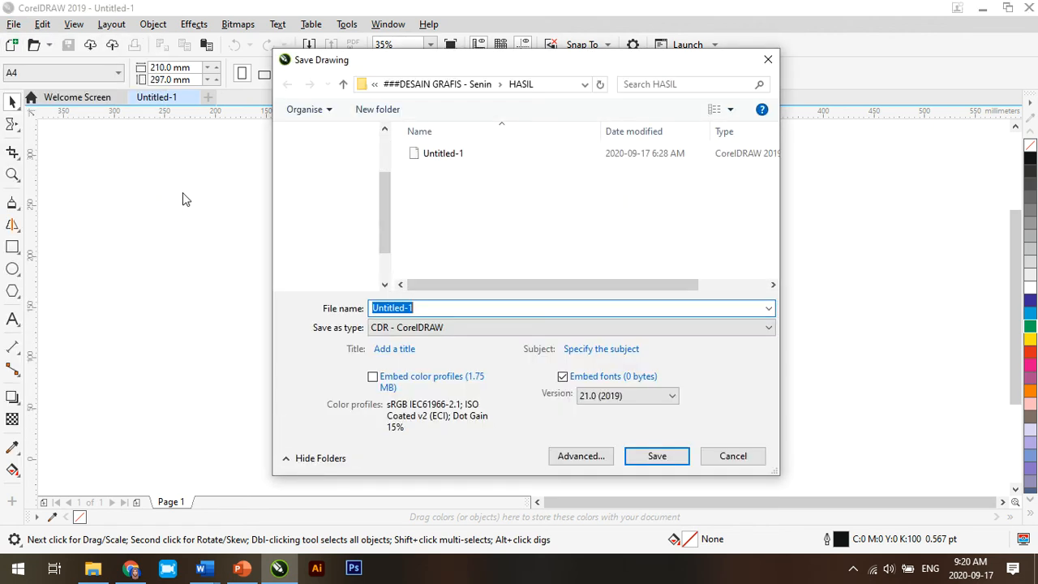
left_click(428, 309)
key("BackSpace")
type("2")
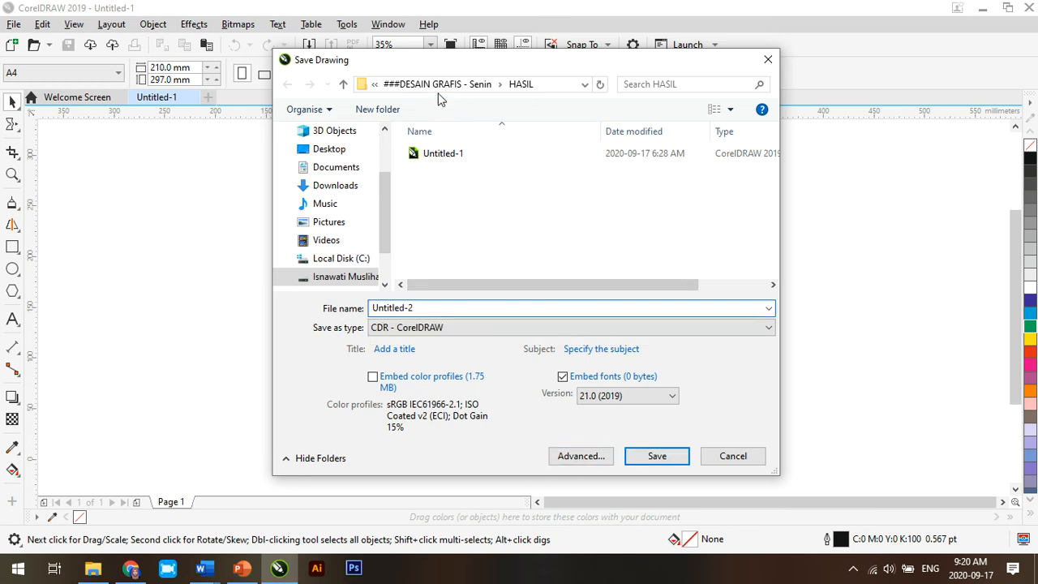
left_click(481, 84)
double_click(436, 154)
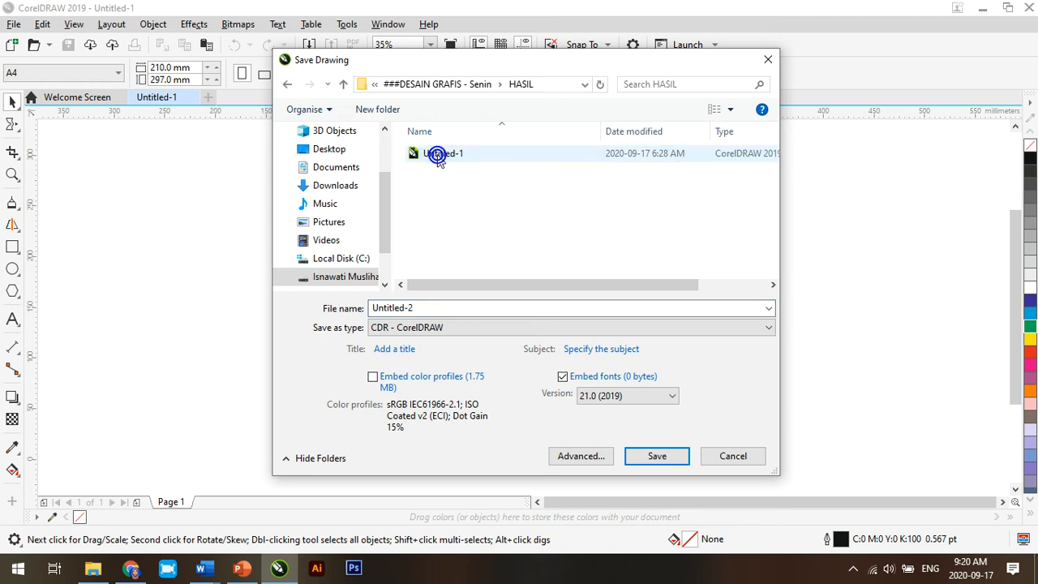
left_click(422, 308)
left_click(422, 308)
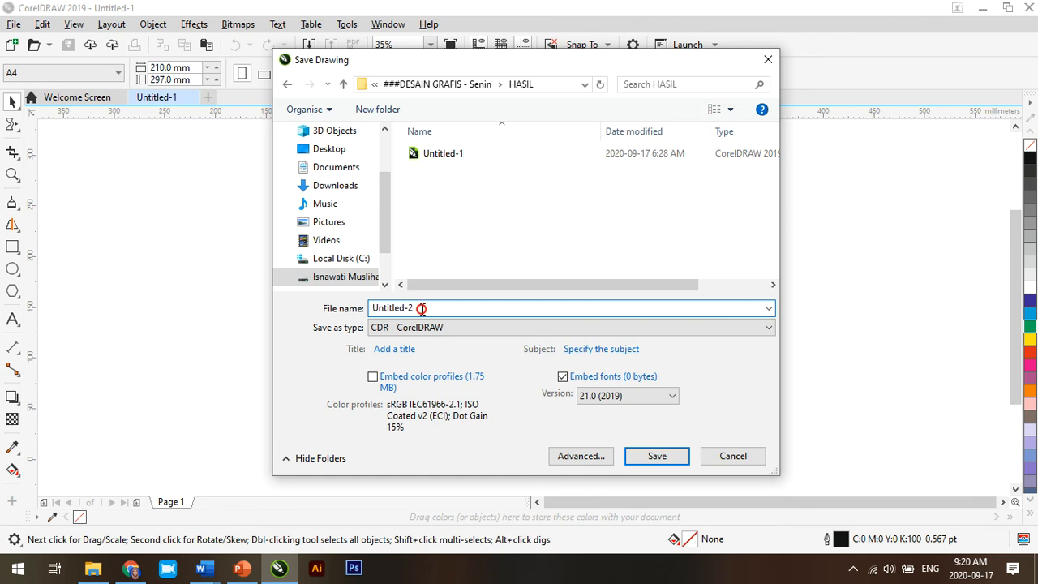
left_click(436, 332)
left_click(435, 332)
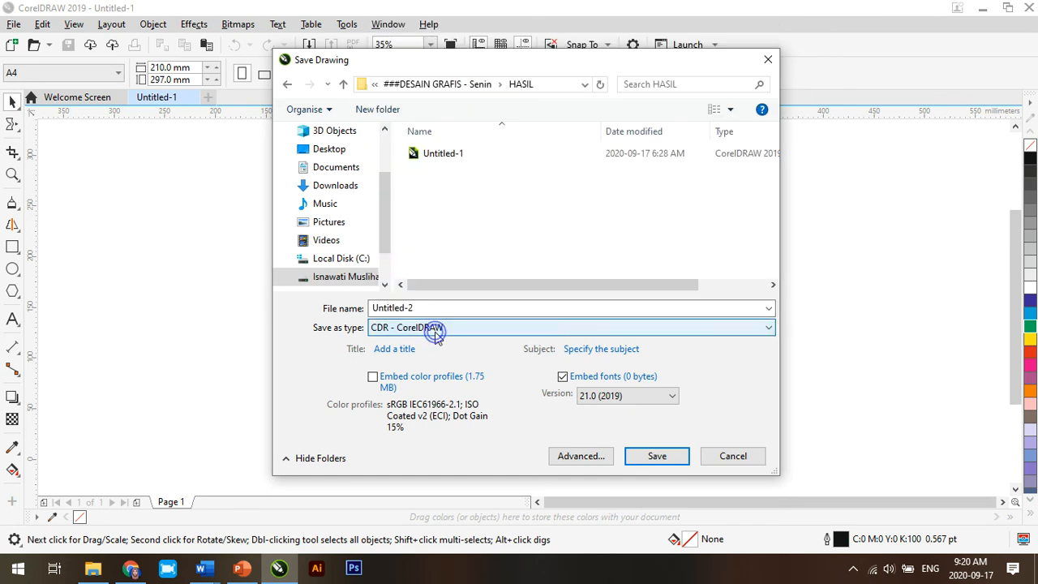
left_click(436, 332)
left_click(436, 332)
left_click(427, 308)
left_click(427, 308)
left_click(649, 455)
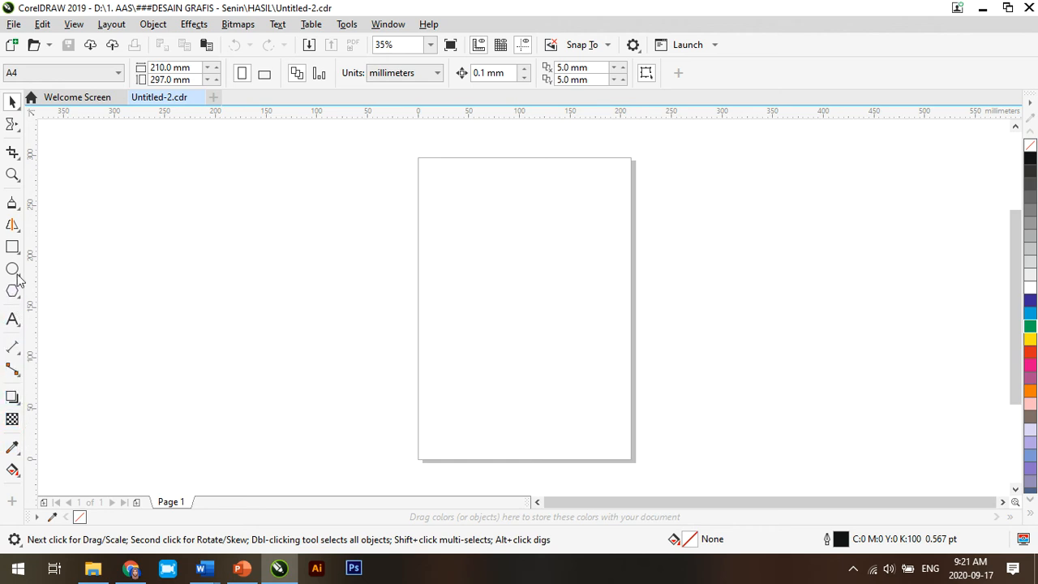
left_click(13, 152)
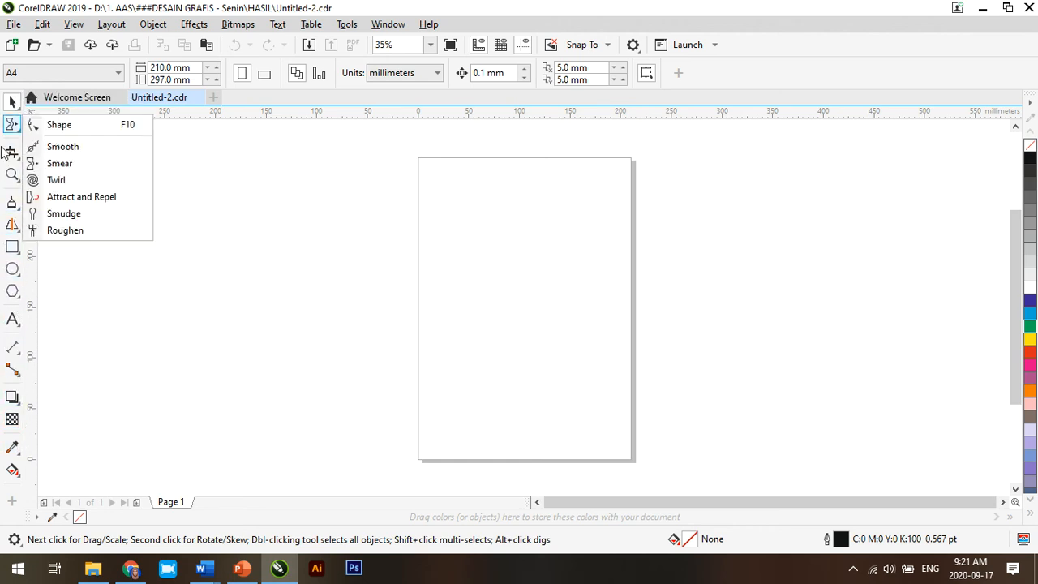
mouse_move(11, 250)
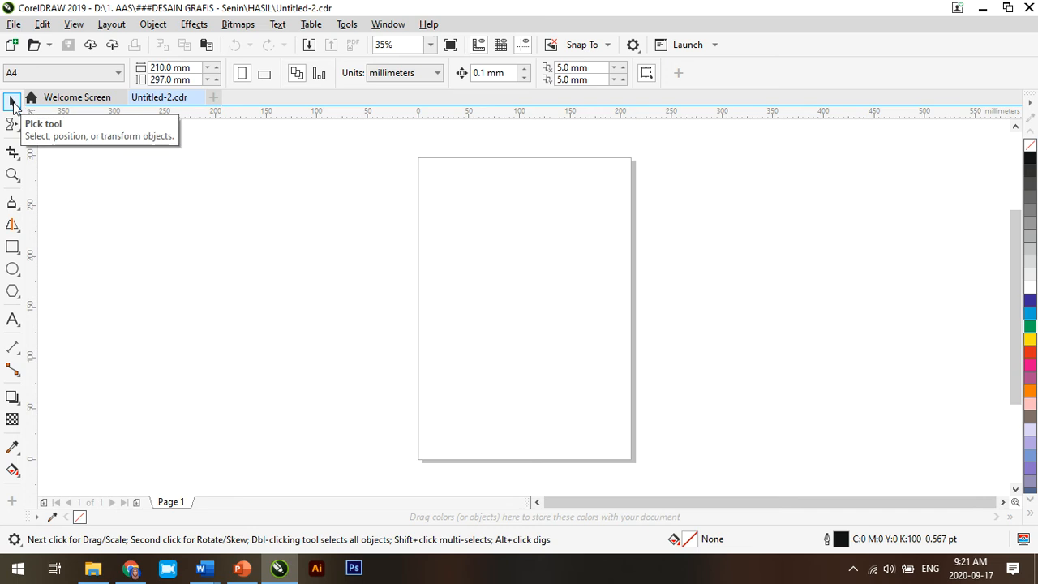
left_click(14, 105)
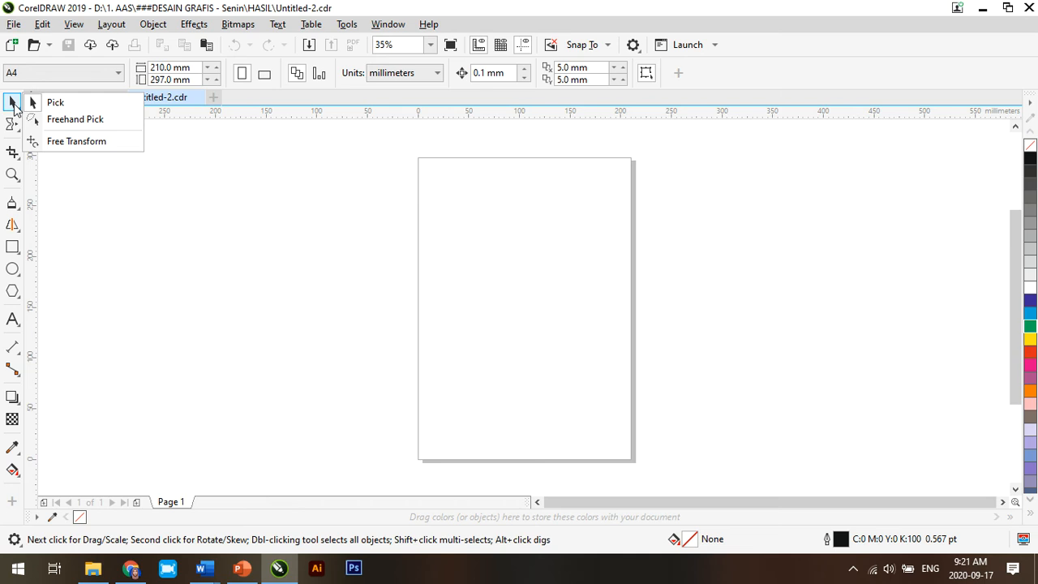
left_click(97, 279)
Step: Draw a rectangle about 96 by 91.5 mm in the upper half of the page, and select and deselect it with the Pick tool
left_click(13, 247)
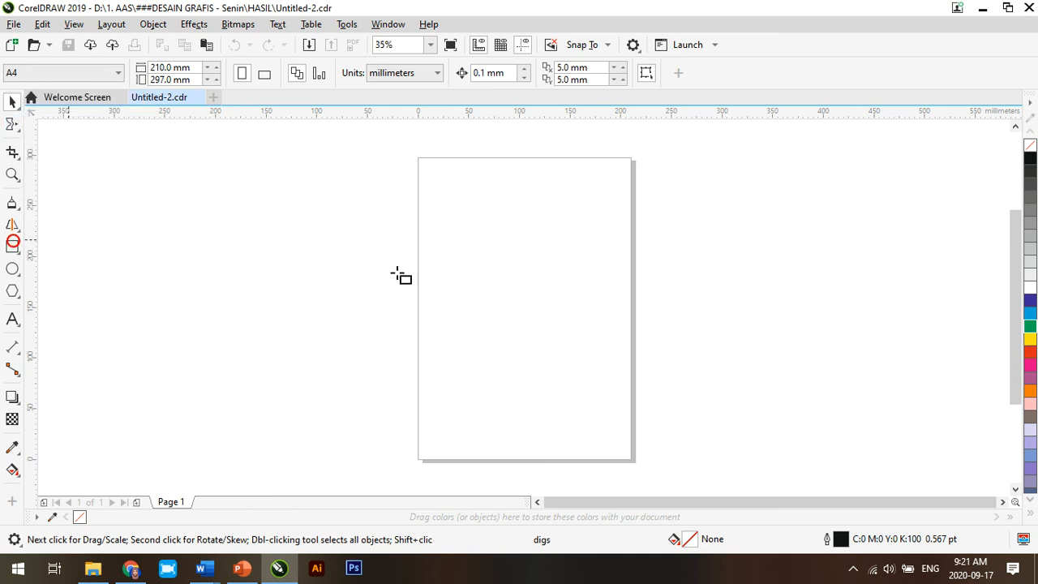
left_click_drag(445, 208, 542, 302)
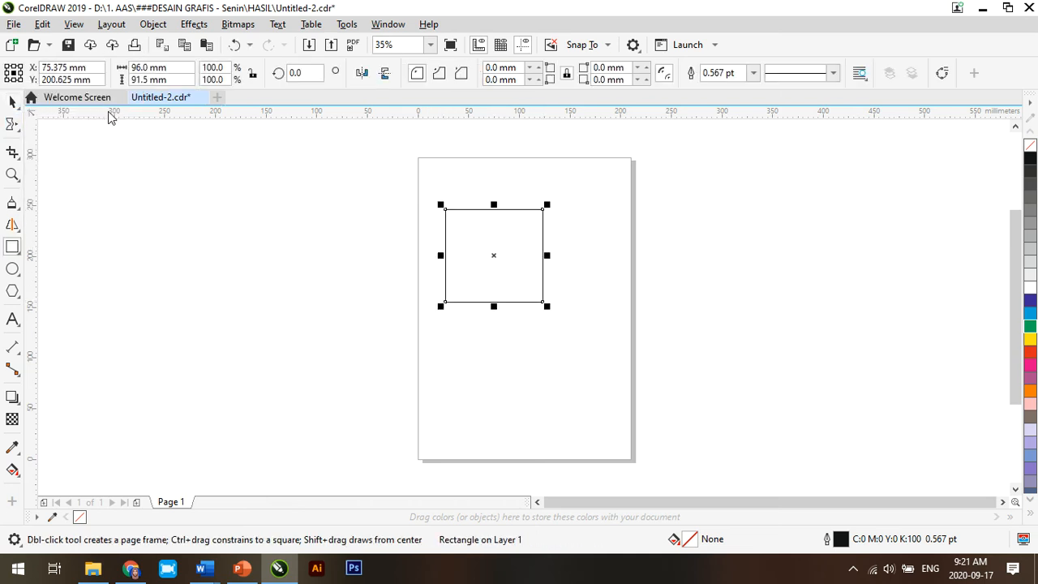
left_click(12, 102)
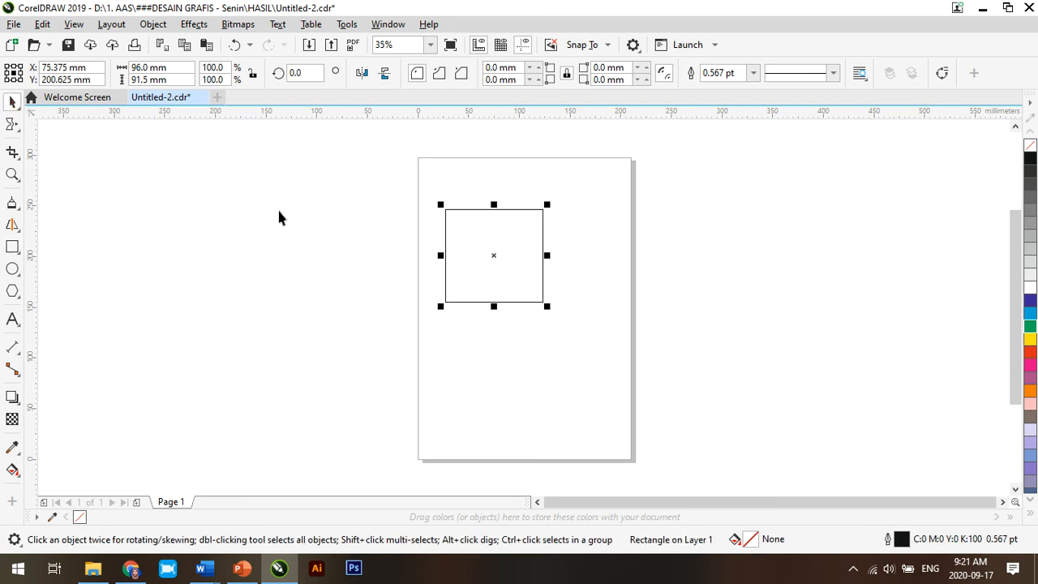
left_click(487, 210)
left_click(88, 166)
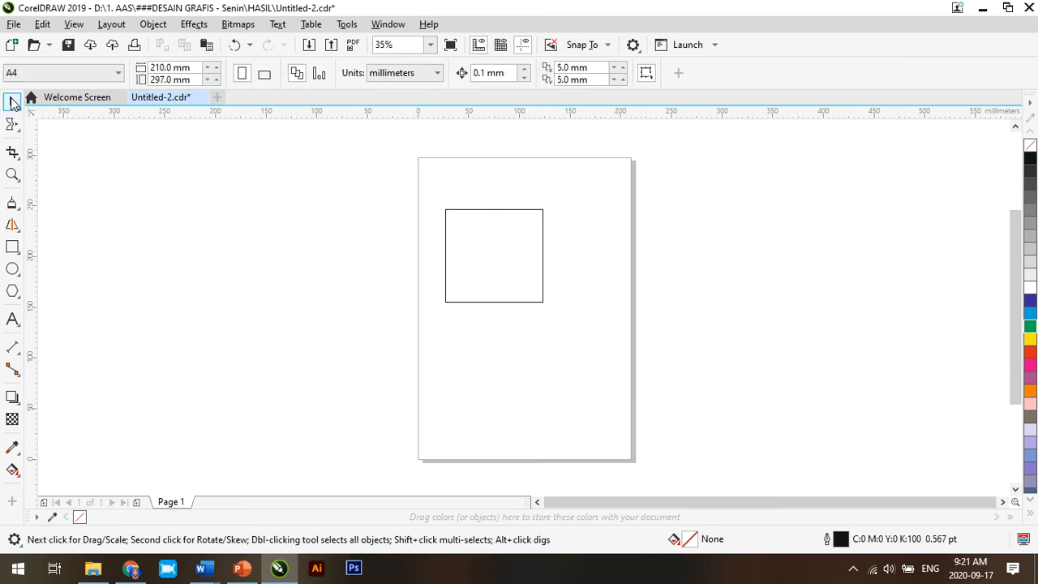
left_click_drag(620, 360, 626, 373)
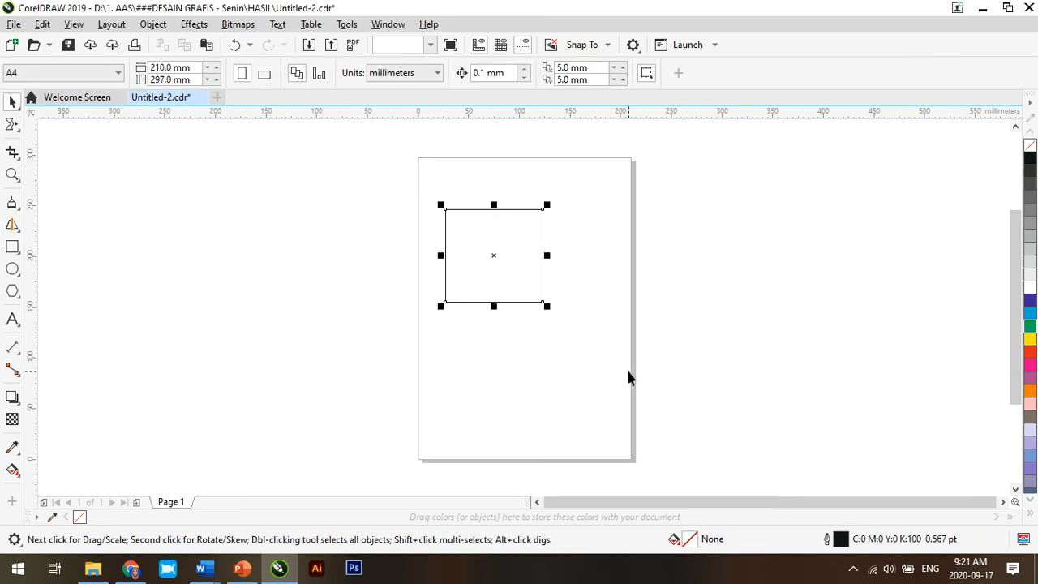
left_click(227, 243)
Step: Activate the Shape tool with no object selected
left_click(14, 103)
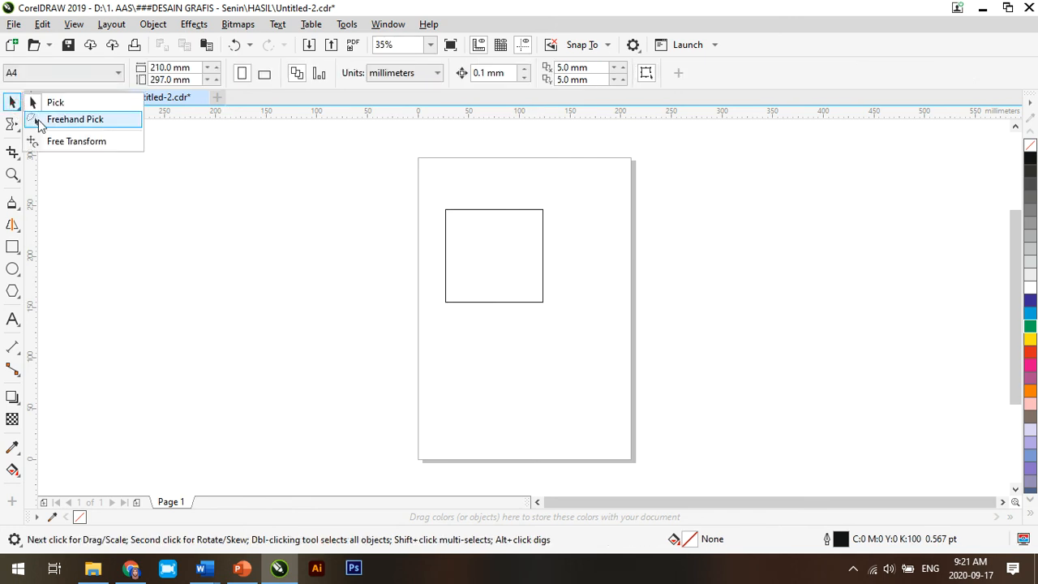
left_click(119, 201)
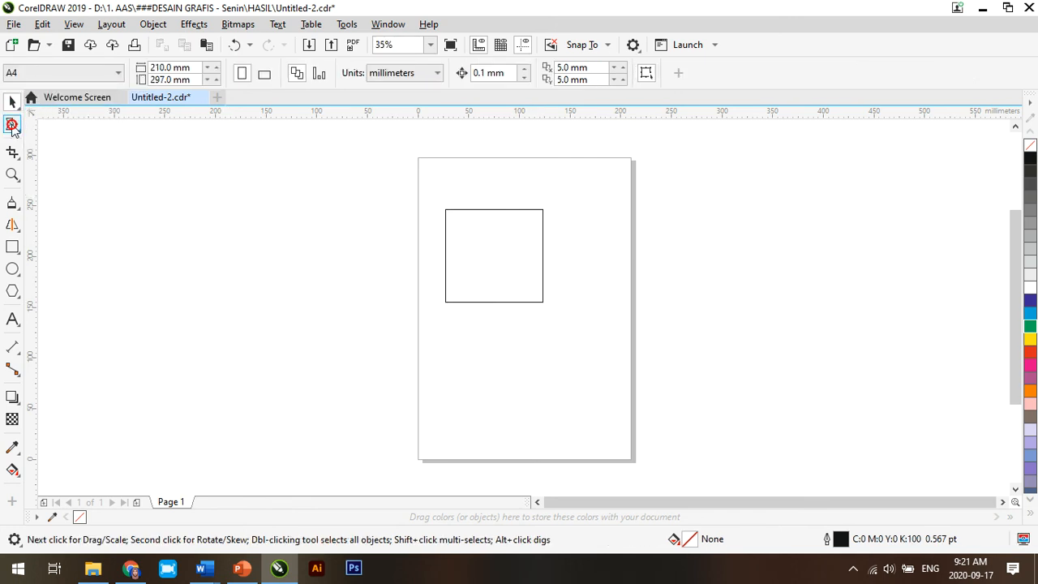
left_click(12, 125)
left_click(43, 126)
left_click(459, 350)
left_click(505, 349)
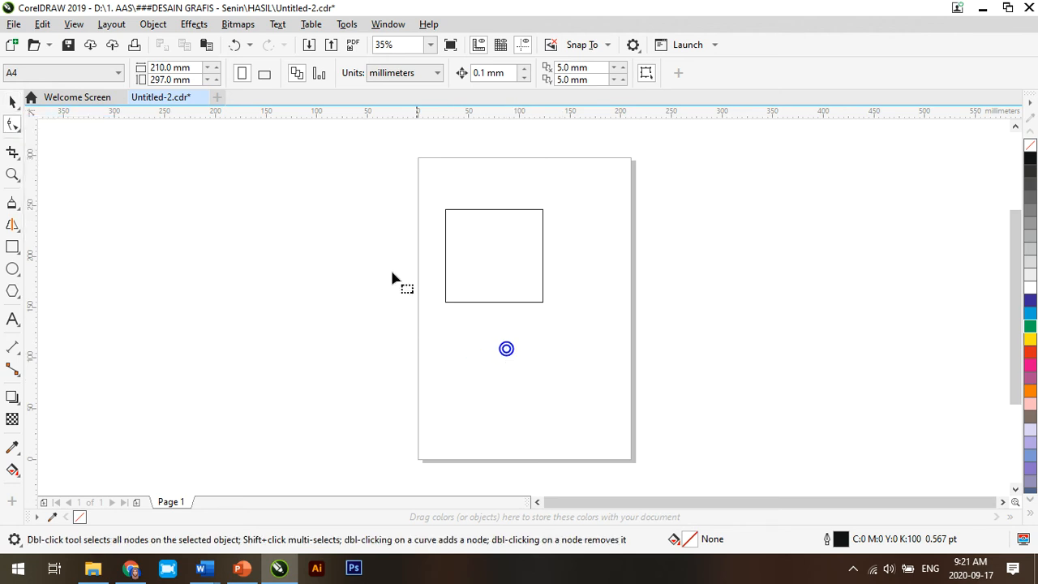
left_click(12, 124)
left_click(47, 123)
left_click(556, 281)
Step: Set the nudge distance to 1.1 mm and round all four corners of the rectangle to 45.75 mm with the Shape tool
left_click(17, 128)
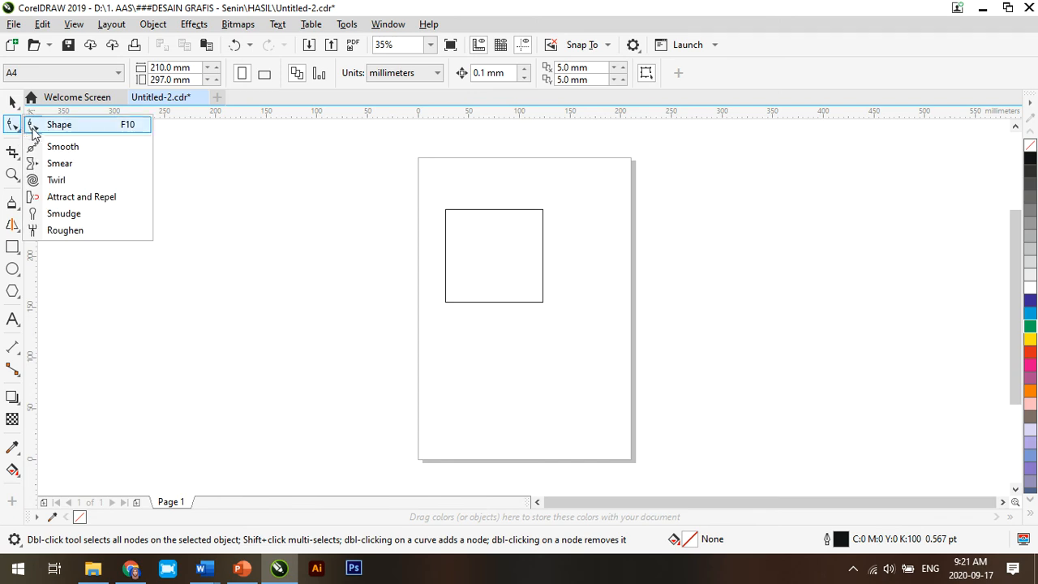
left_click(32, 132)
left_click(524, 69)
left_click(524, 69)
left_click(525, 69)
left_click(525, 69)
left_click(525, 69)
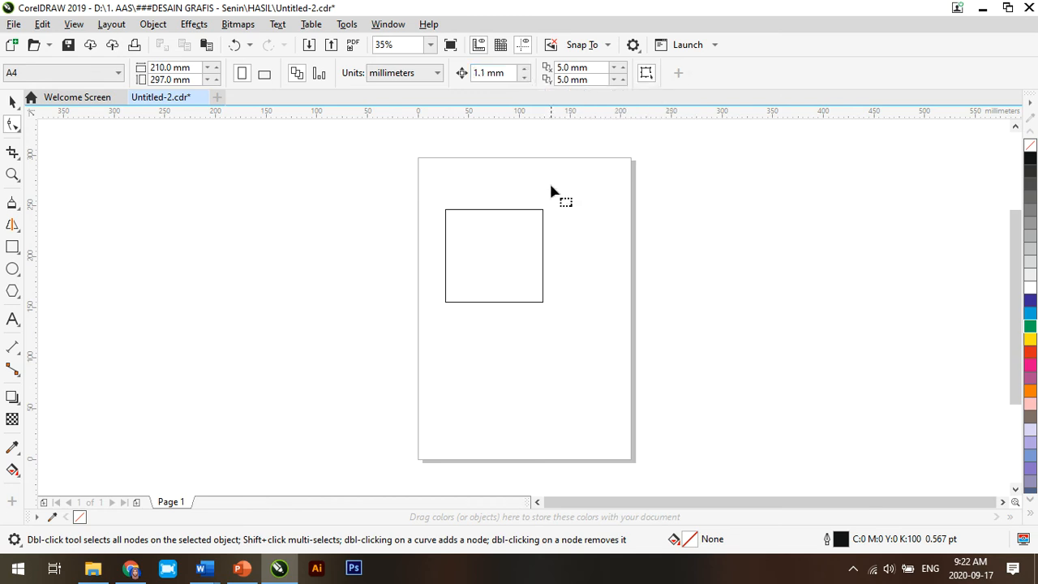
left_click(470, 209)
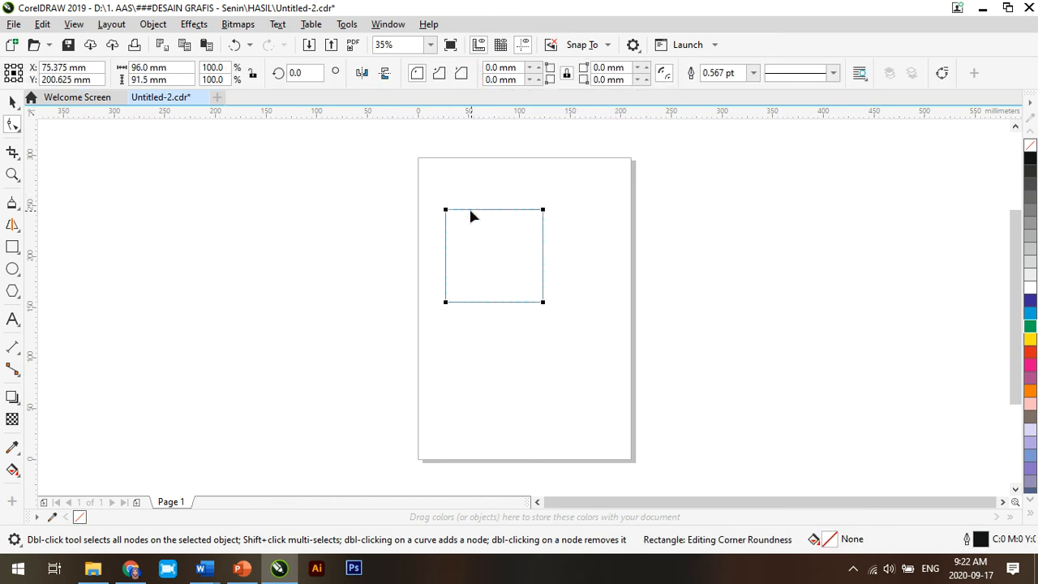
left_click_drag(445, 210, 493, 261)
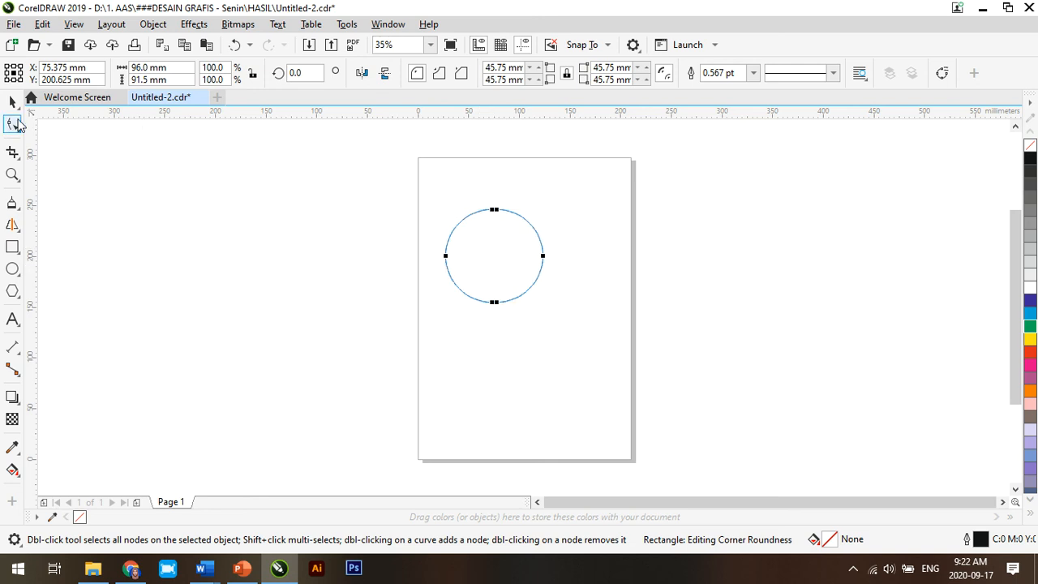
Step: Reduce the rounding of all four rectangle corners to 25.5 mm with the Shape tool
left_click(18, 132)
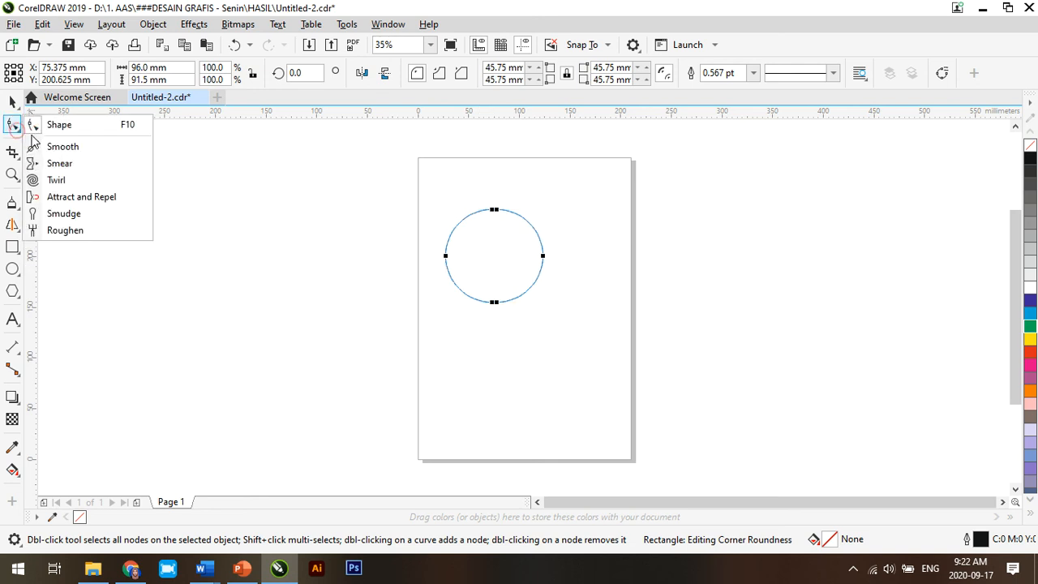
left_click(36, 126)
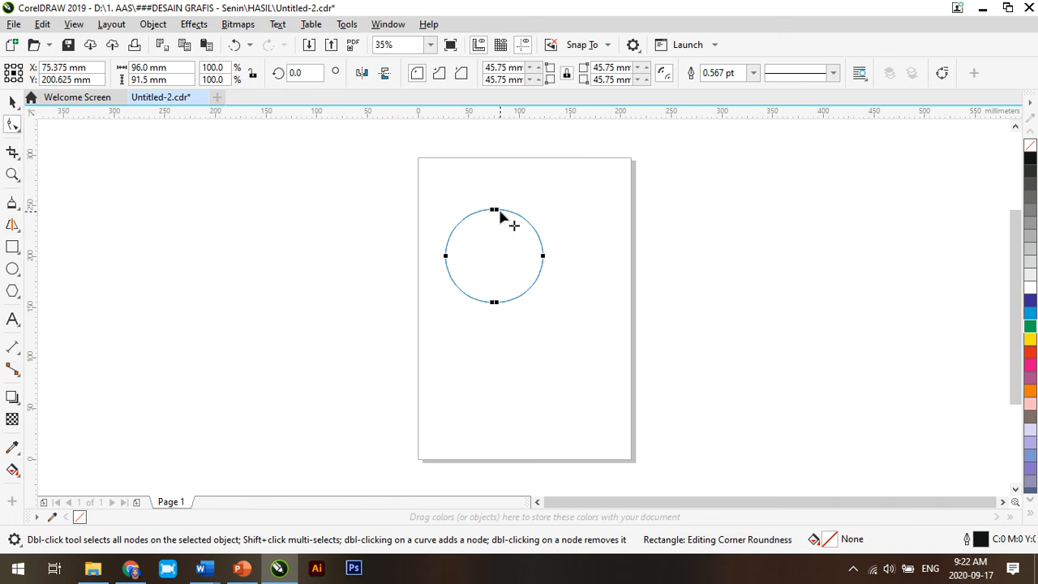
left_click_drag(497, 212, 519, 232)
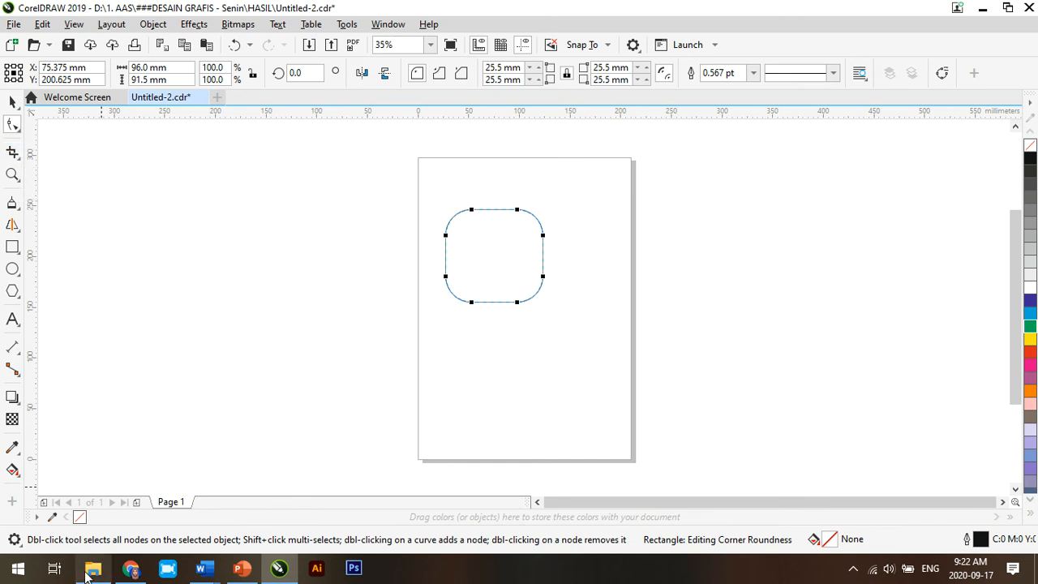
Step: Switch to File Explorer and place the WhatsApp image from drive D: on the page, beside the rounded rectangle
left_click(12, 152)
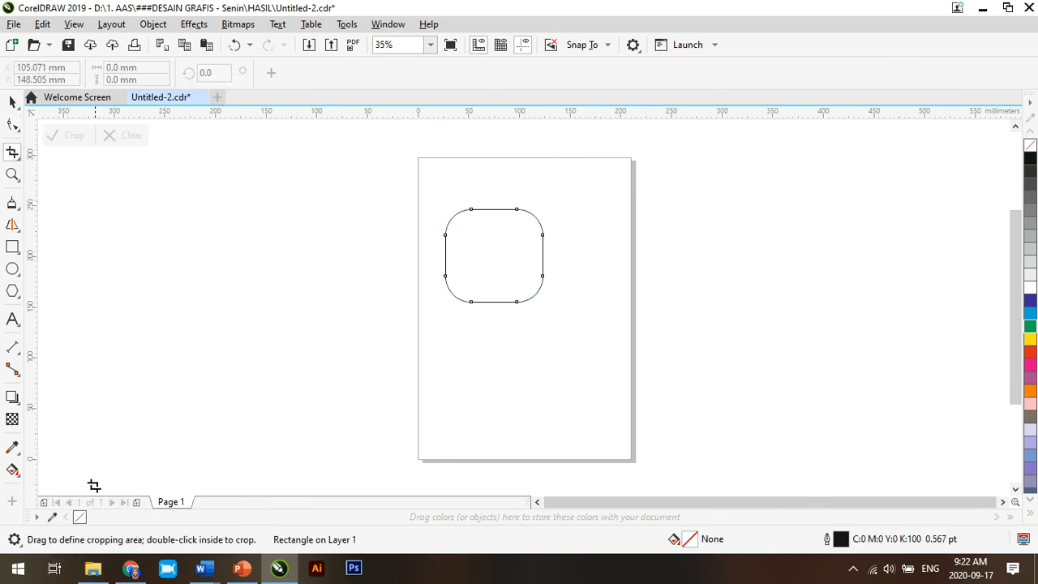
left_click(92, 567)
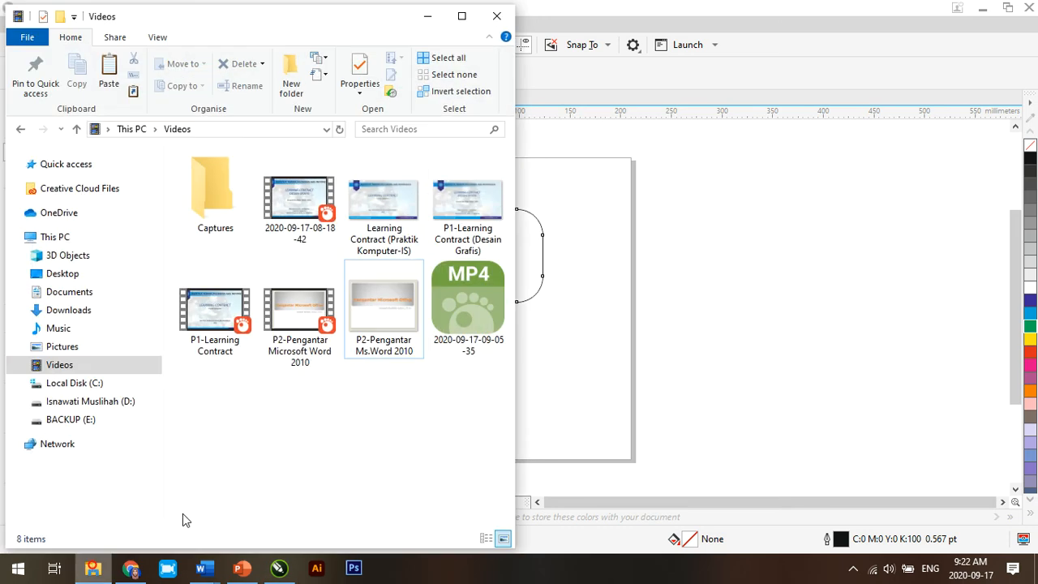
left_click(105, 402)
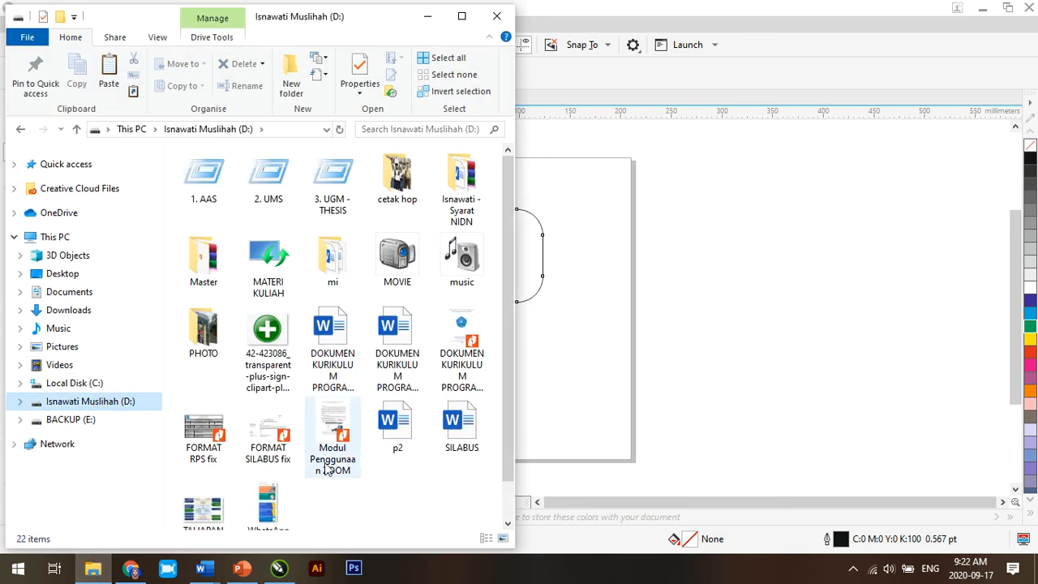
left_click_drag(259, 509, 585, 297)
left_click(681, 324)
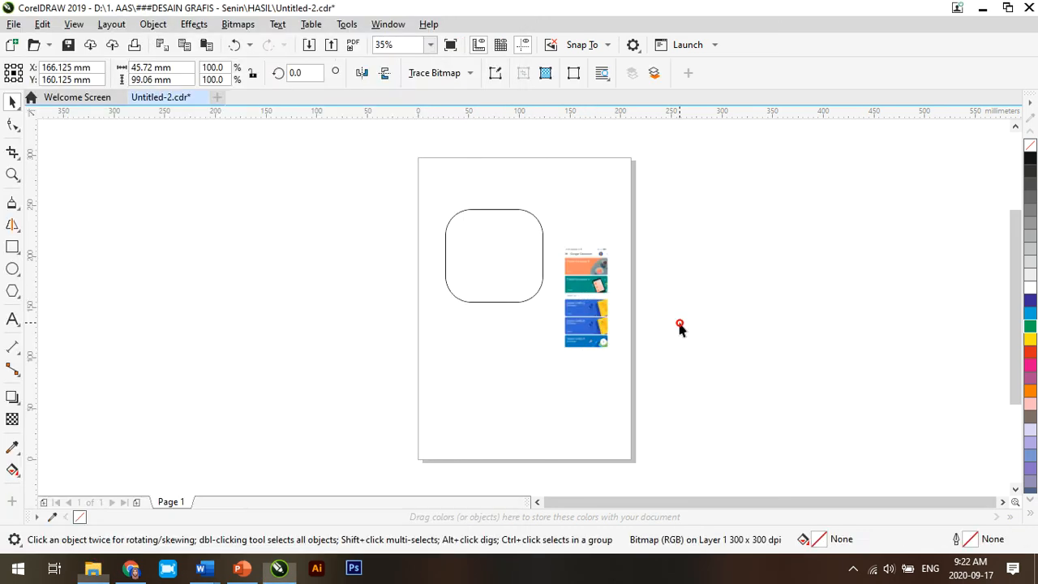
Step: Enlarge the placed image to about 168.9% and move it up against the rounded rectangle's right edge
left_click(600, 339)
left_click_drag(609, 357, 630, 417)
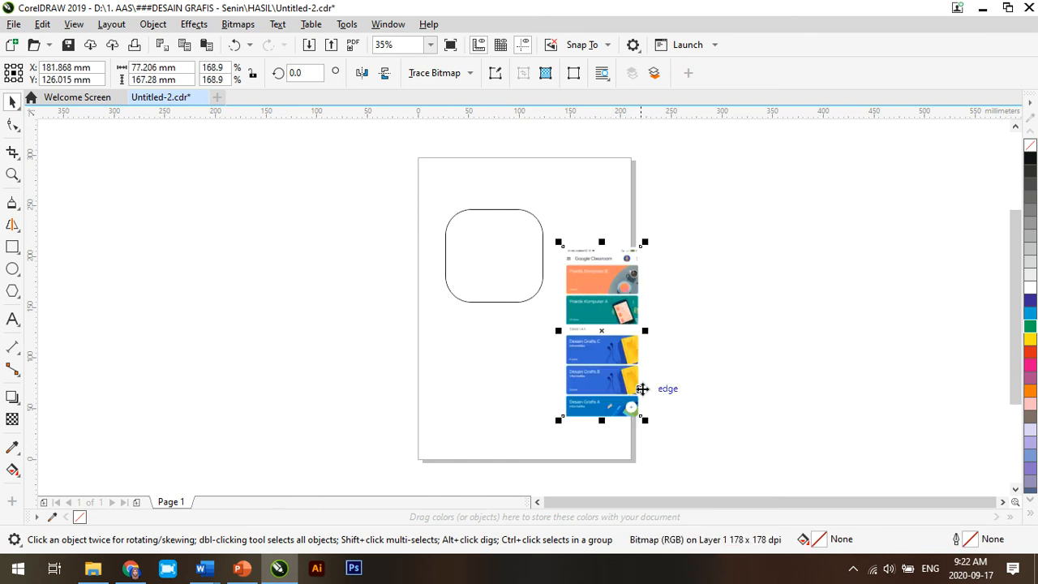
left_click_drag(589, 315, 566, 287)
Step: Crop the image with an area of about 88 by 133 mm, cutting off its lower part
left_click(12, 152)
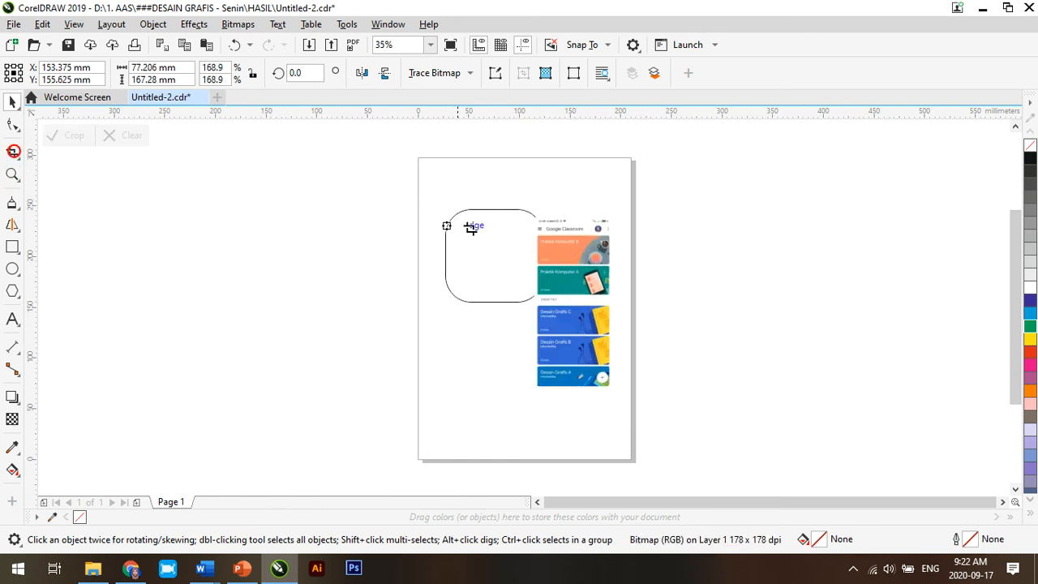
left_click_drag(534, 219, 622, 350)
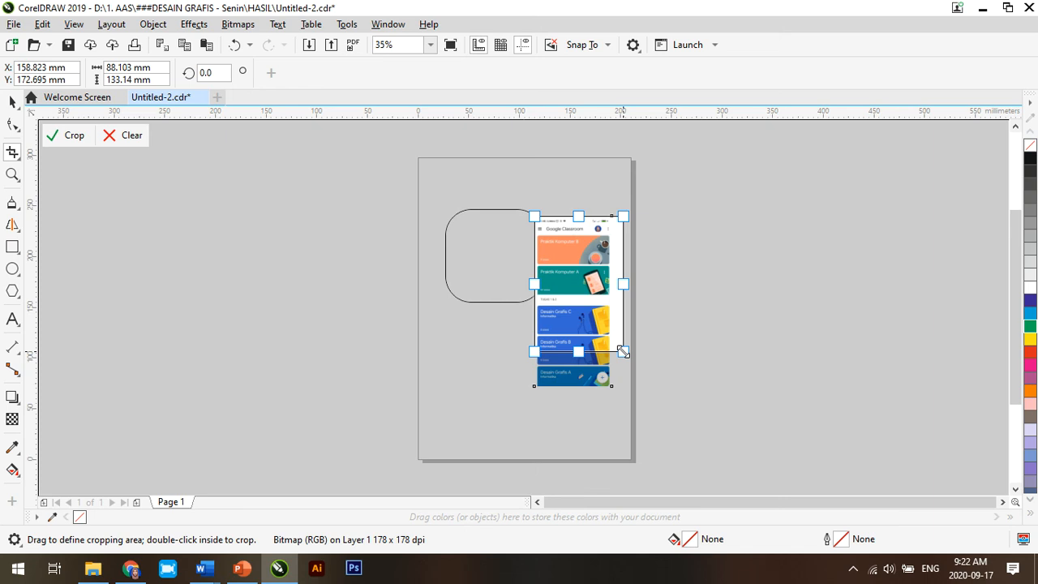
double_click(594, 303)
key("F6")
left_click(12, 153)
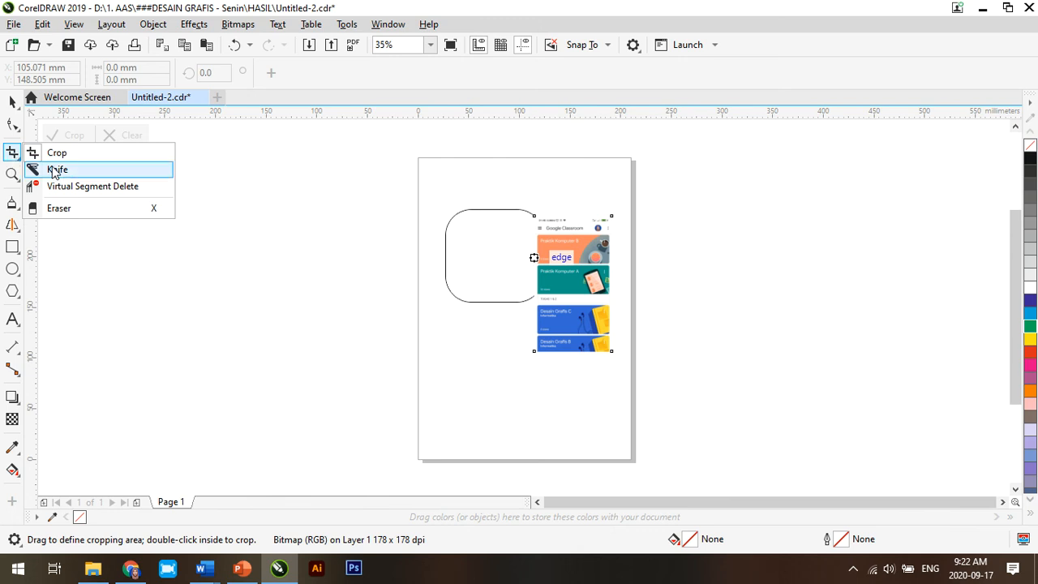
left_click(14, 178)
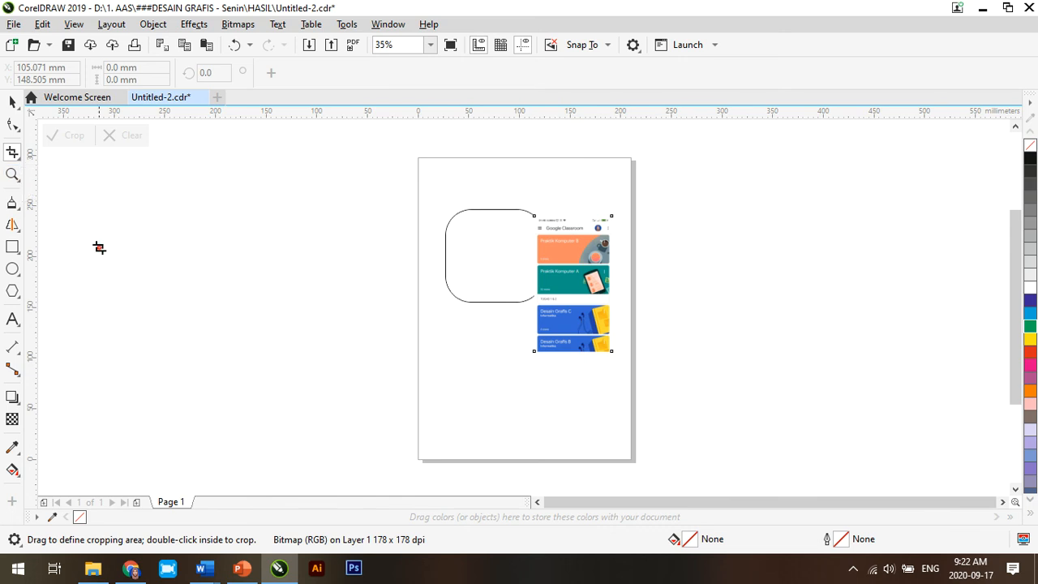
Step: Draw three Freehand curves: two in the lower part of the page and a wavy one about 119 by 90 mm across its left edge
left_click(19, 210)
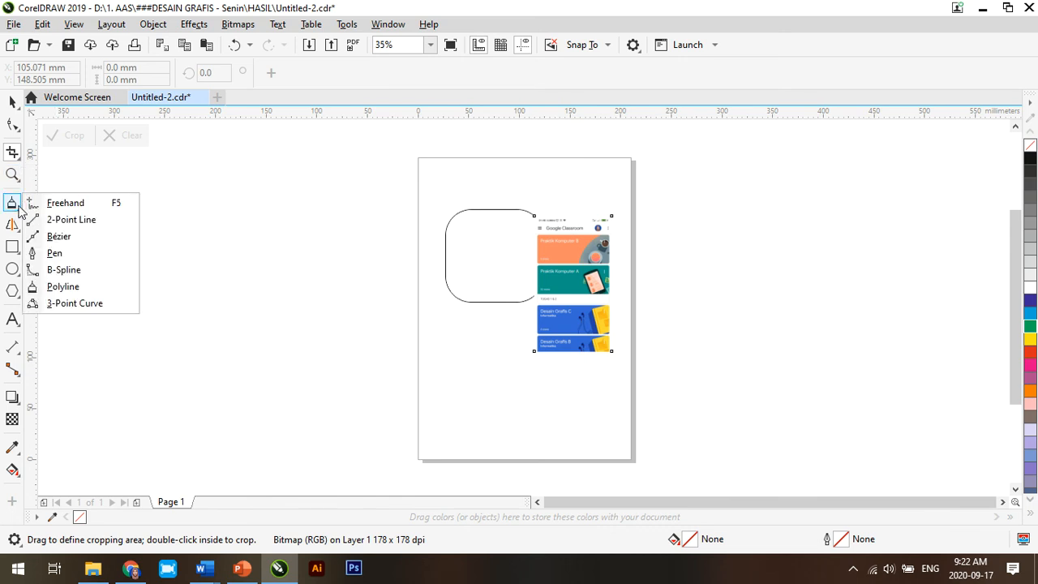
left_click(42, 204)
mouse_move(457, 343)
left_mouse_down()
mouse_move(475, 376)
mouse_move(515, 398)
mouse_move(495, 358)
mouse_move(461, 352)
left_mouse_up()
mouse_move(562, 383)
left_mouse_down()
mouse_move(542, 432)
mouse_move(563, 390)
mouse_move(592, 368)
mouse_move(608, 406)
mouse_move(545, 368)
left_mouse_up()
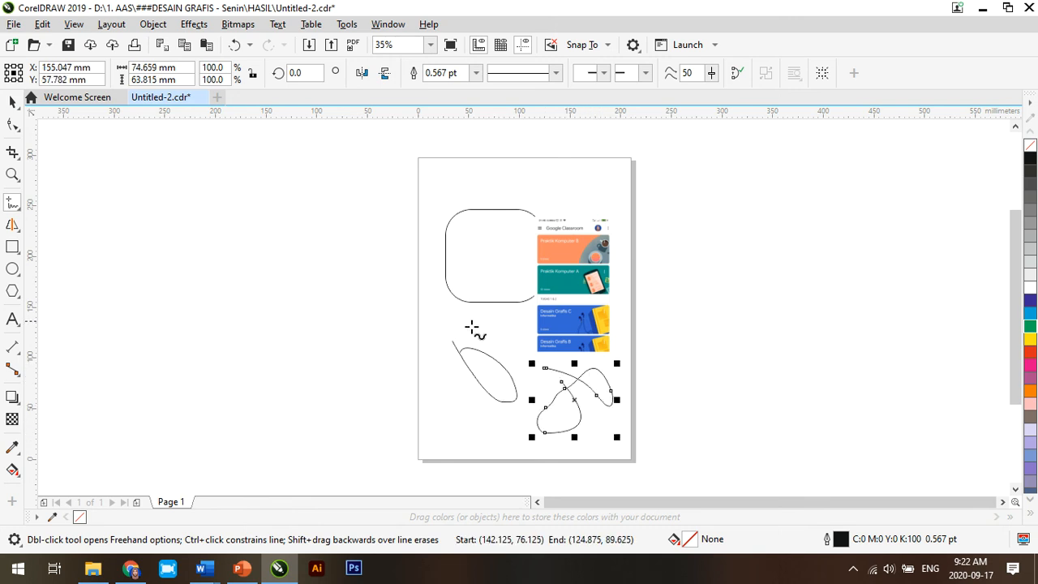
mouse_move(309, 315)
left_mouse_down()
mouse_move(348, 336)
mouse_move(364, 320)
mouse_move(429, 377)
mouse_move(422, 337)
mouse_move(431, 365)
left_mouse_up()
Step: Draw a nearly horizontal 2-Point Line about 101 mm long across the page's upper left edge
left_click(19, 206)
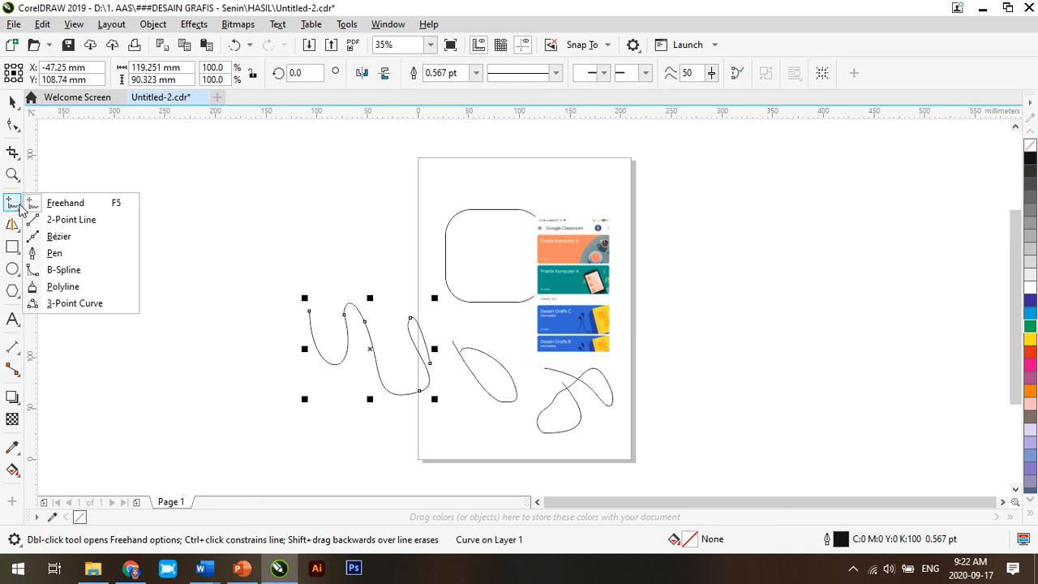
left_click(71, 220)
mouse_move(333, 210)
left_mouse_down()
mouse_move(424, 214)
mouse_move(436, 201)
left_mouse_up()
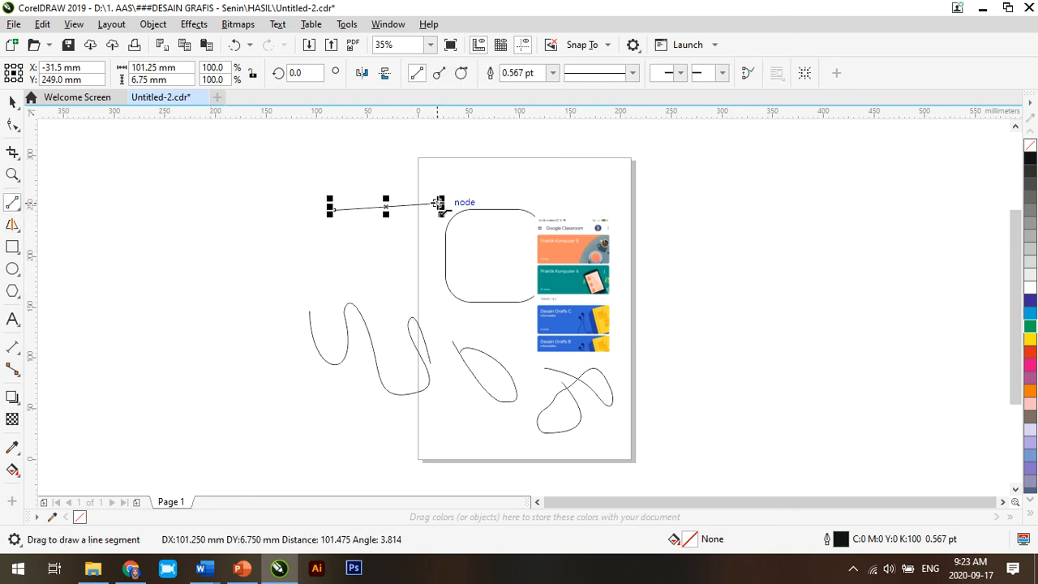
Step: Draw an open three-node path about 348 by 88 mm left of the page with the Pen tool
left_click(18, 208)
left_click(54, 253)
left_click(246, 273)
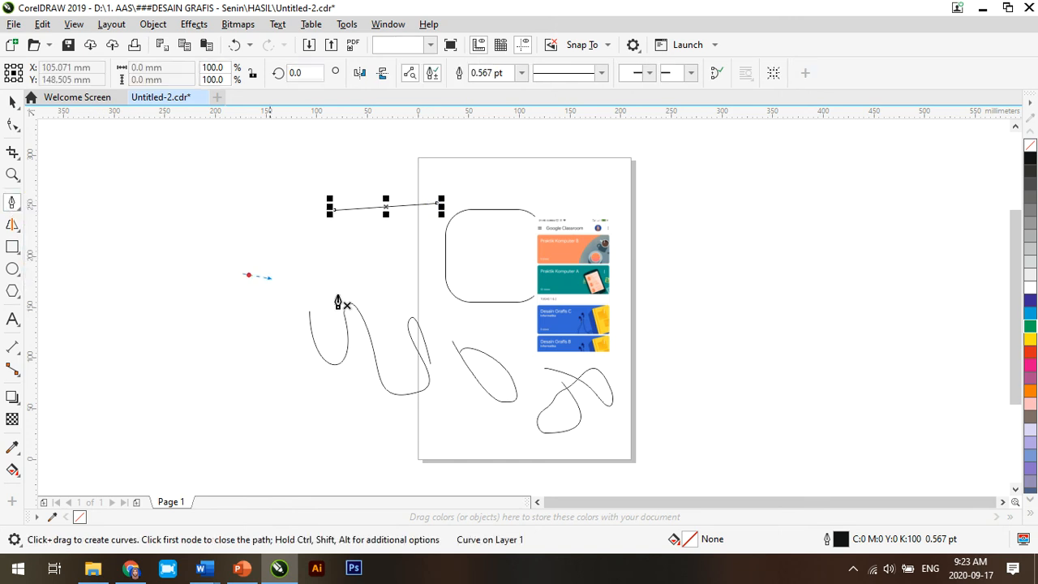
left_click(410, 309)
double_click(56, 218)
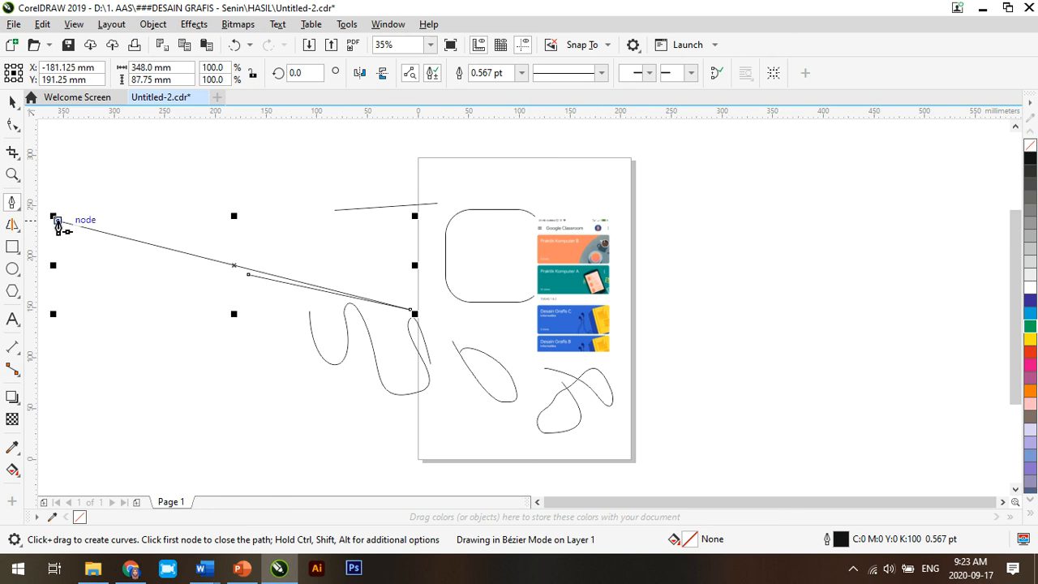
Step: Paint two curled Artistic Media strokes, 12.7 mm wide, one above the other left of the page
left_click(12, 227)
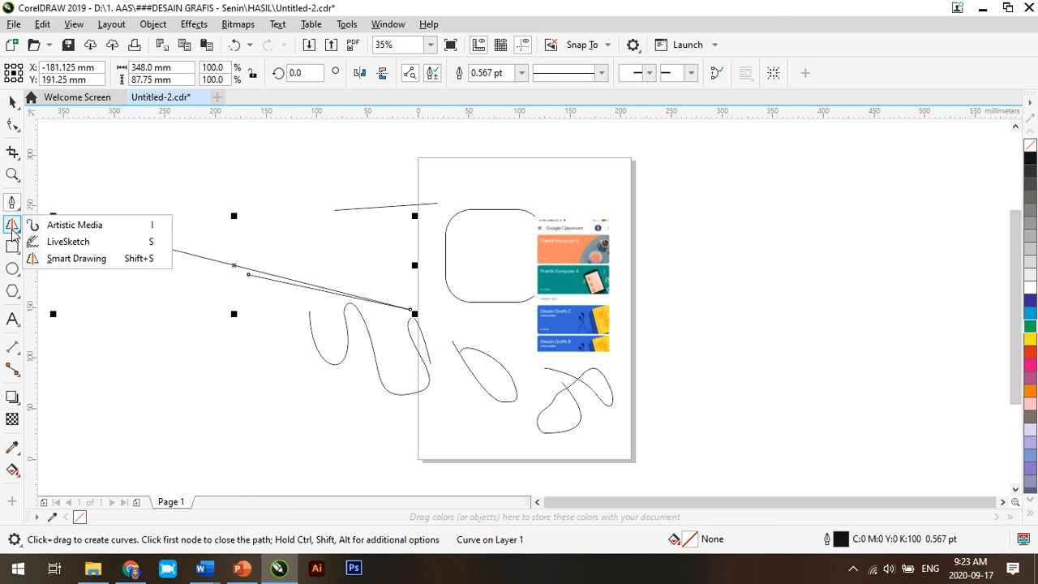
left_click(35, 231)
left_click_drag(290, 408, 265, 345)
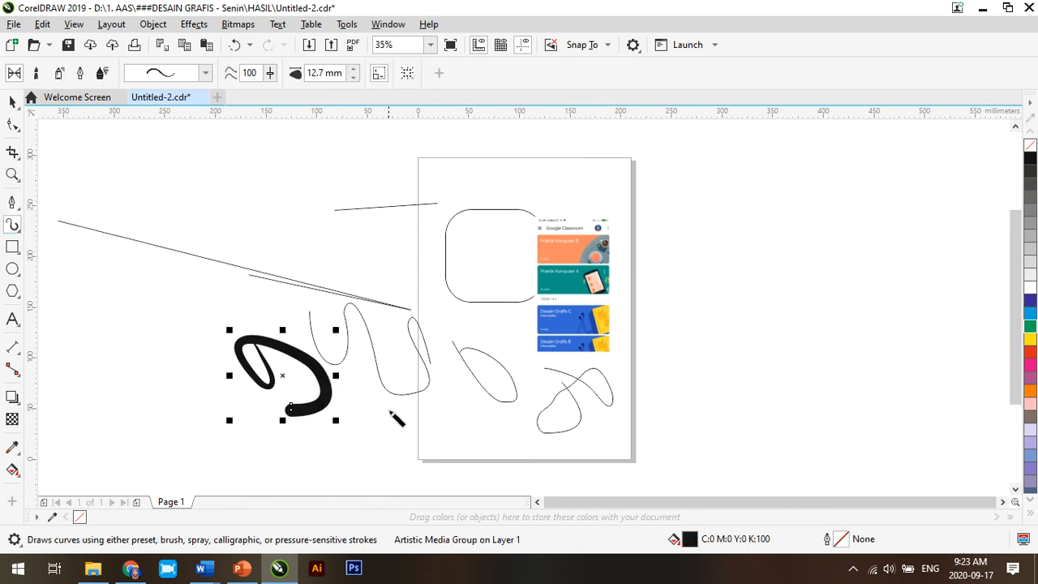
left_click_drag(244, 304, 270, 265)
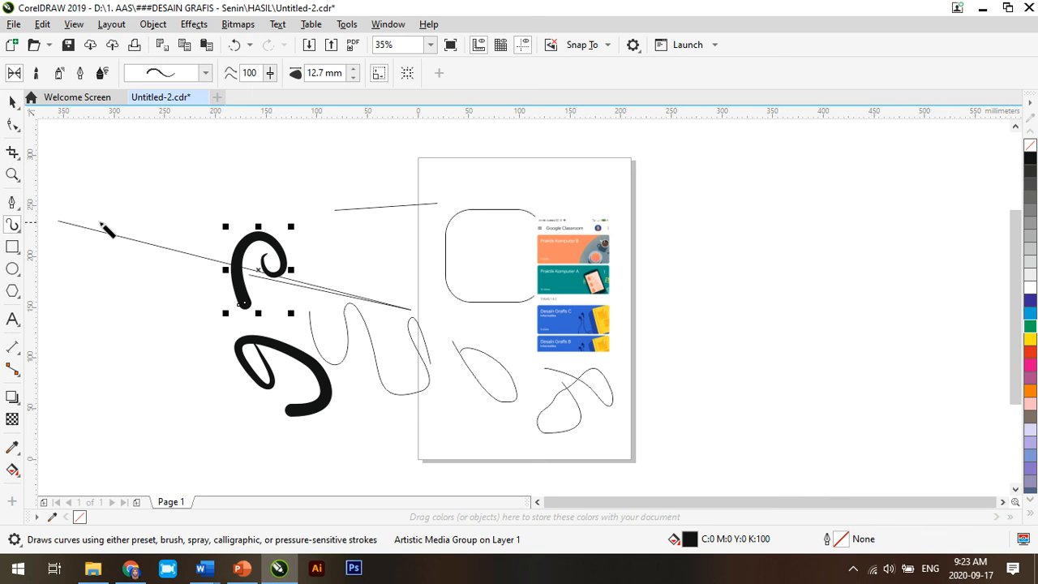
Step: Sketch a hook-shaped curve with the LiveSketch tool just below the two-point line
left_click(20, 230)
left_click(57, 241)
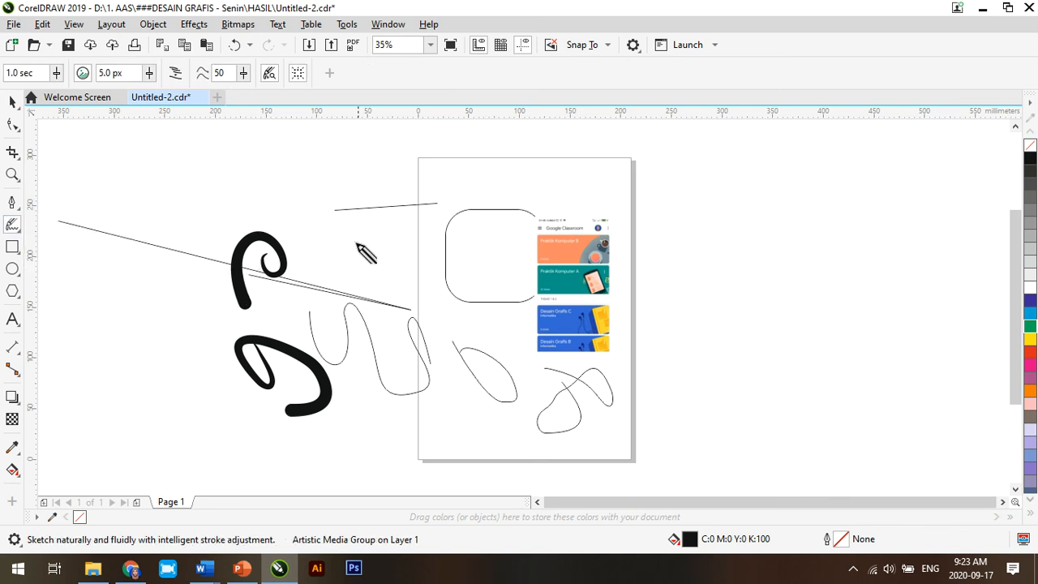
left_click_drag(346, 239, 377, 273)
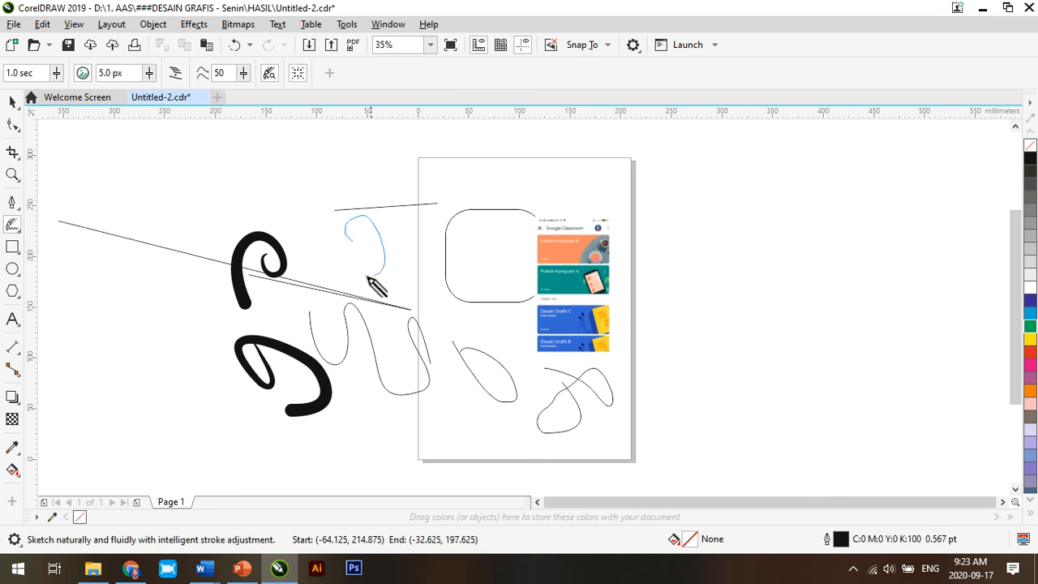
Step: Draw an oval, a small rounded shape and a four-sided shape left of the page with the Smart Drawing tool
left_click(15, 227)
left_click(84, 257)
left_click_drag(193, 190, 193, 185)
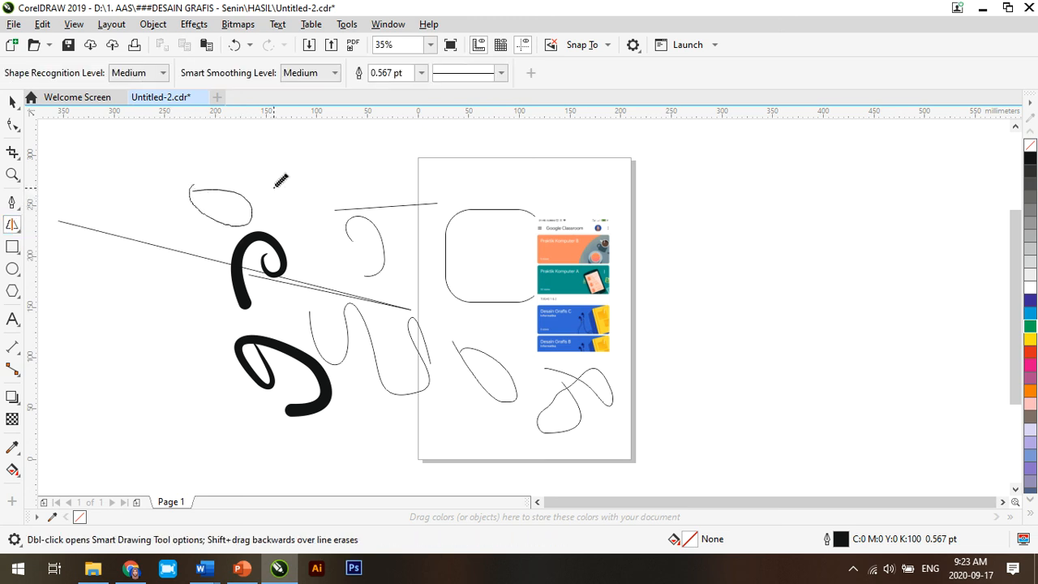
mouse_move(337, 154)
left_mouse_down()
mouse_move(314, 180)
mouse_move(341, 184)
mouse_move(341, 157)
mouse_move(404, 154)
mouse_move(408, 190)
mouse_move(368, 157)
left_mouse_up()
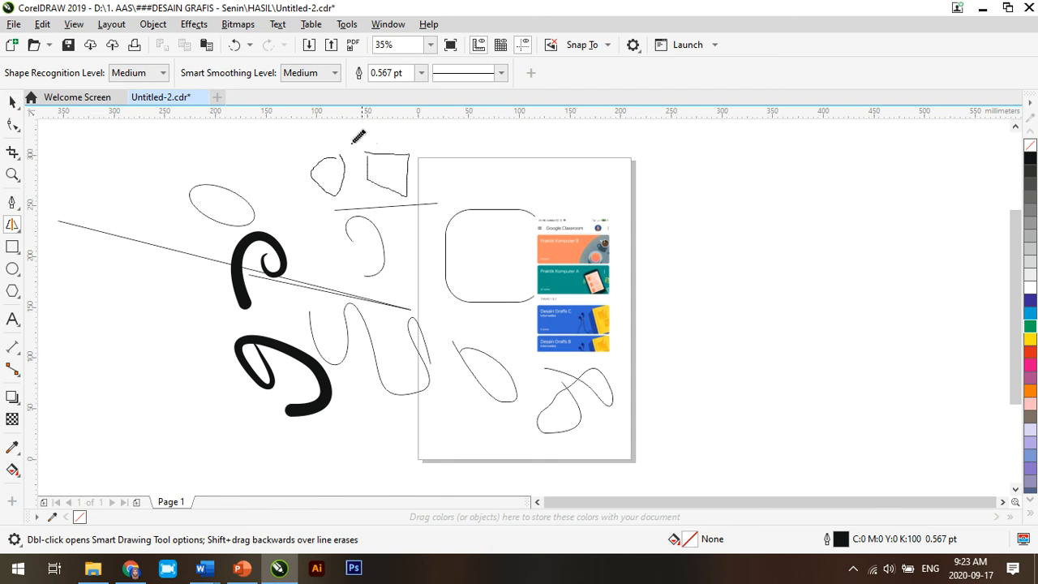
Step: Draw a square-like rectangle to the right of the page with the Rectangle tool and deselect it
left_click(14, 250)
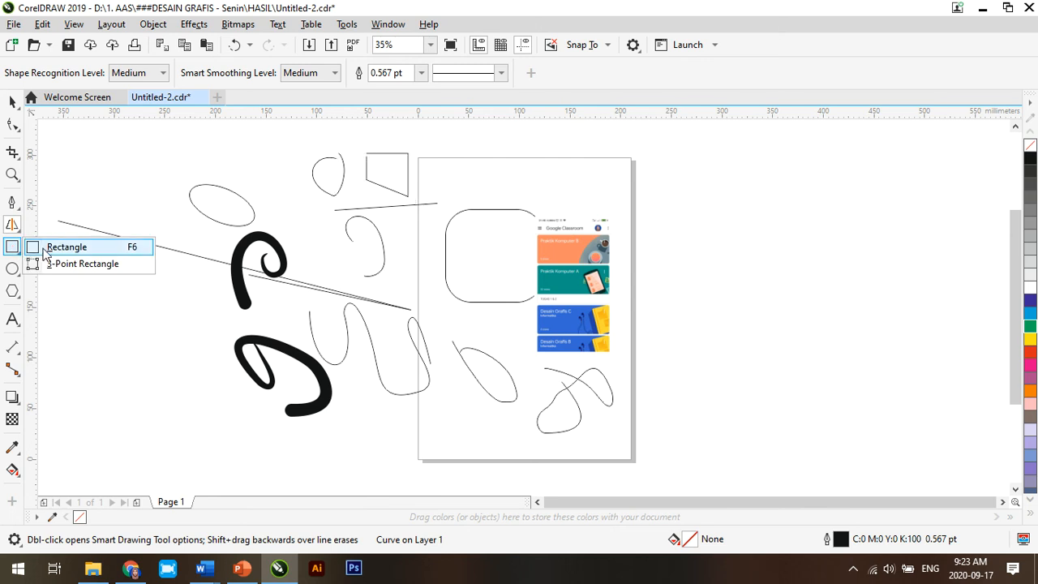
left_click(42, 247)
left_click_drag(677, 180, 776, 280)
left_click(761, 310)
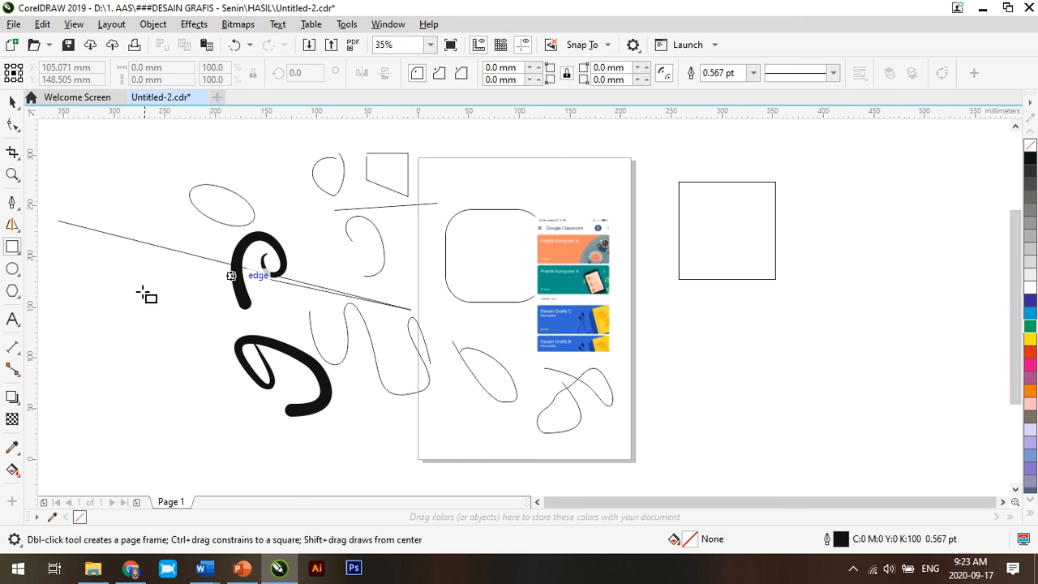
Step: Draw an ellipse about 58.5 by 67.5 mm left of the page, beside the thick brush strokes
left_click(12, 268)
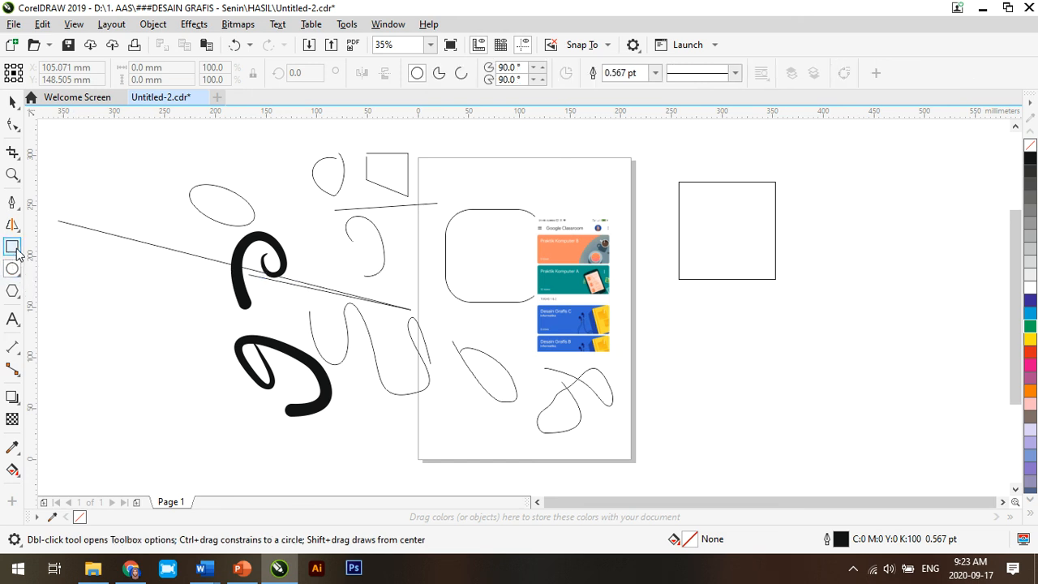
left_click(15, 251)
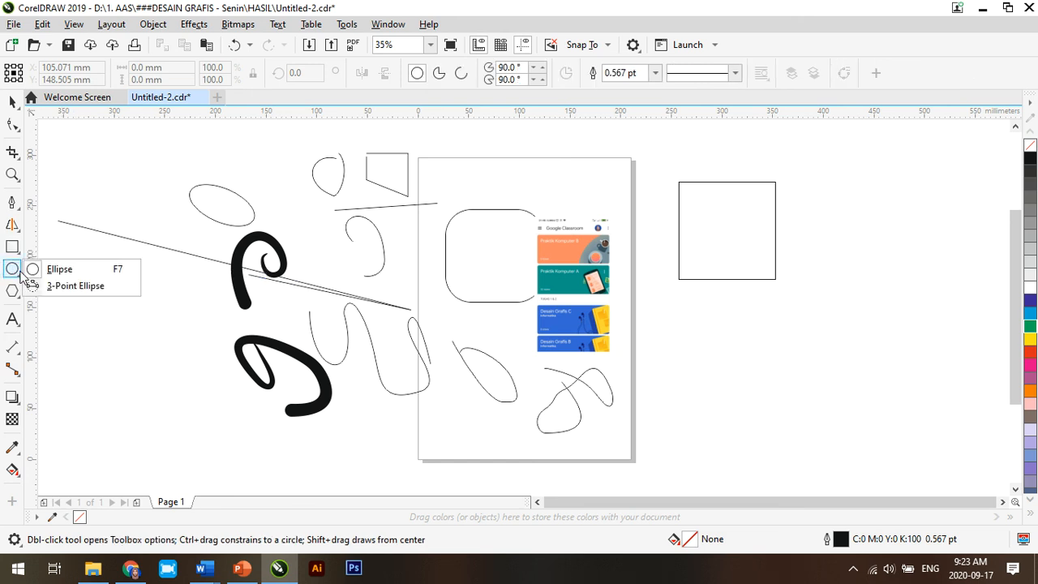
left_click_drag(137, 312, 206, 389)
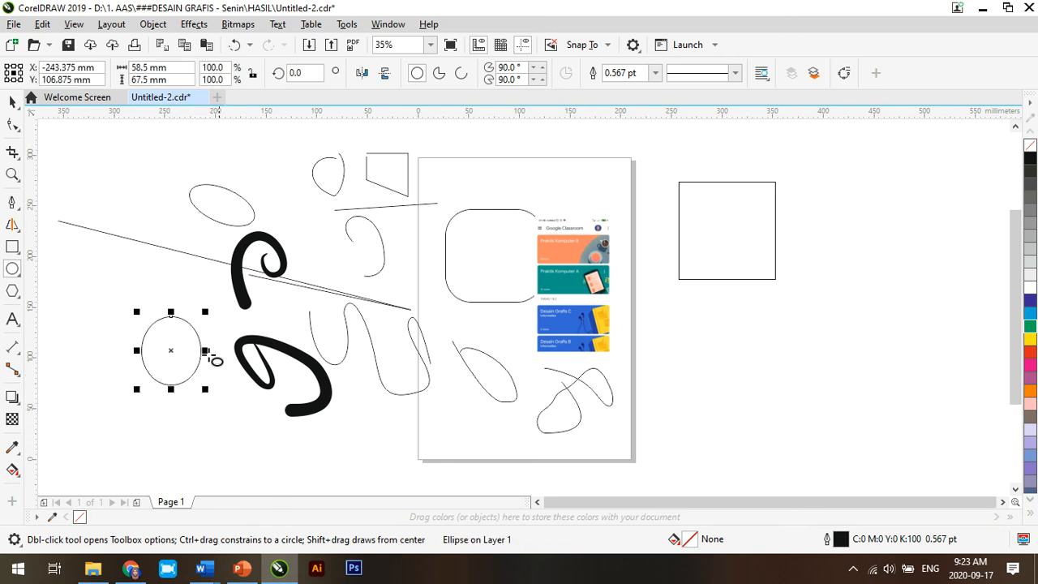
Step: Draw a 3-sided polygon about 64 by 73 mm below the rectangle right of the page and deselect it
left_click(15, 294)
left_click(19, 297)
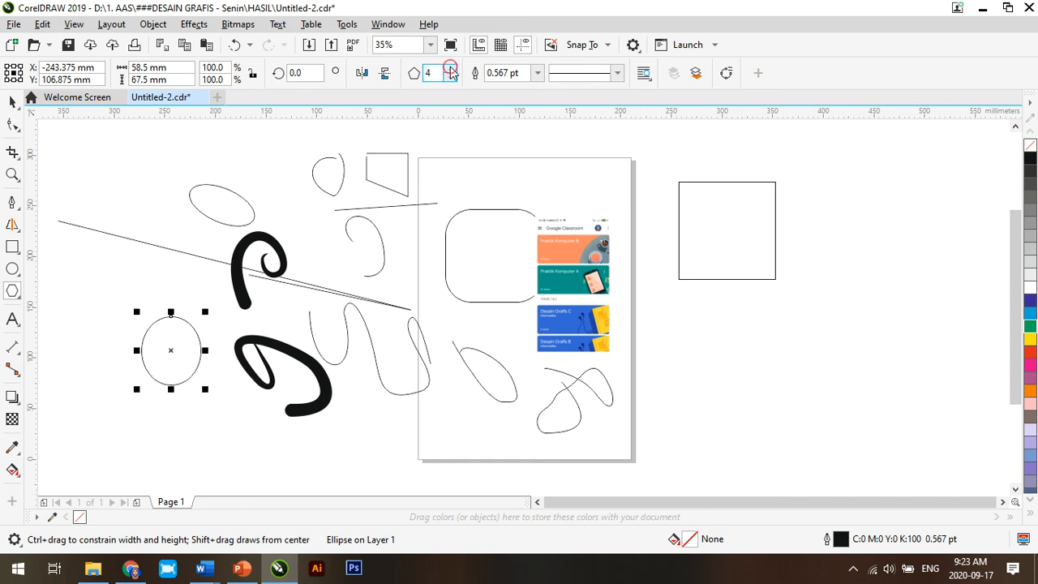
left_click(451, 69)
left_click(453, 77)
left_click(453, 77)
left_click(452, 77)
left_click(452, 77)
left_click(453, 77)
left_click(452, 77)
left_click(453, 77)
left_click_drag(661, 306, 734, 411)
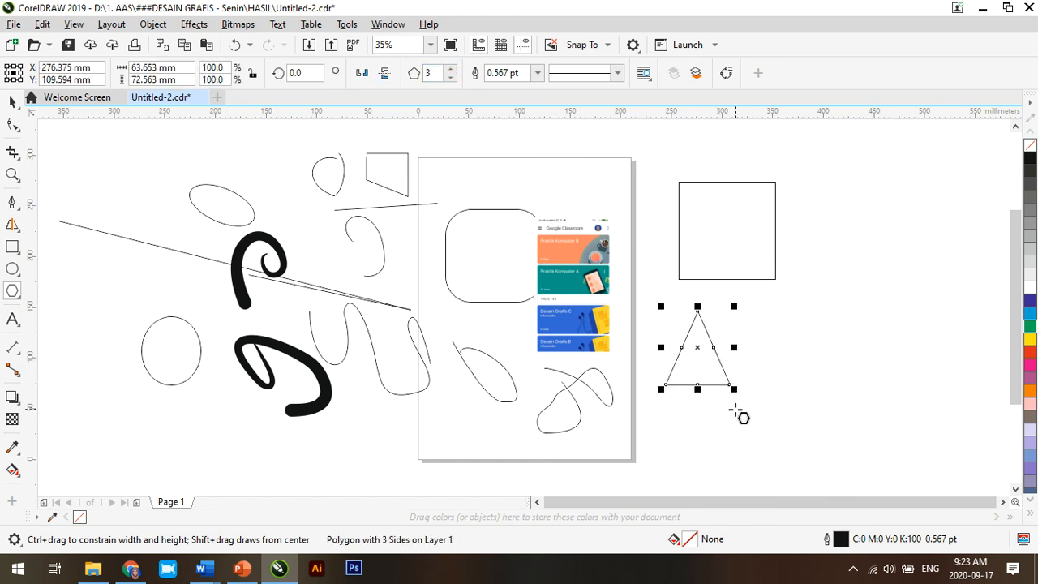
left_click(735, 411)
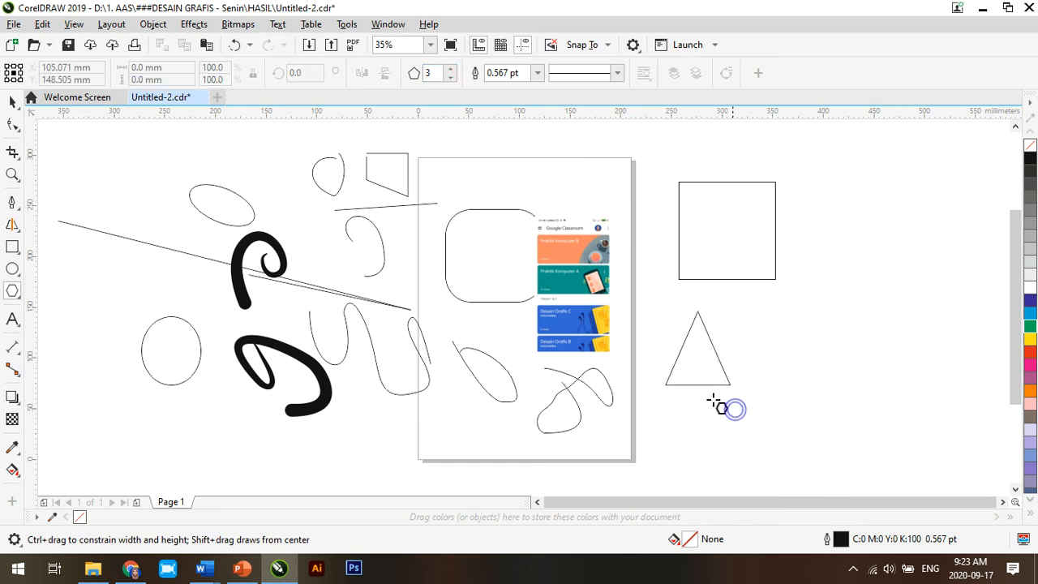
Step: Start a line of text near the top of the page with the Text tool
left_click(14, 325)
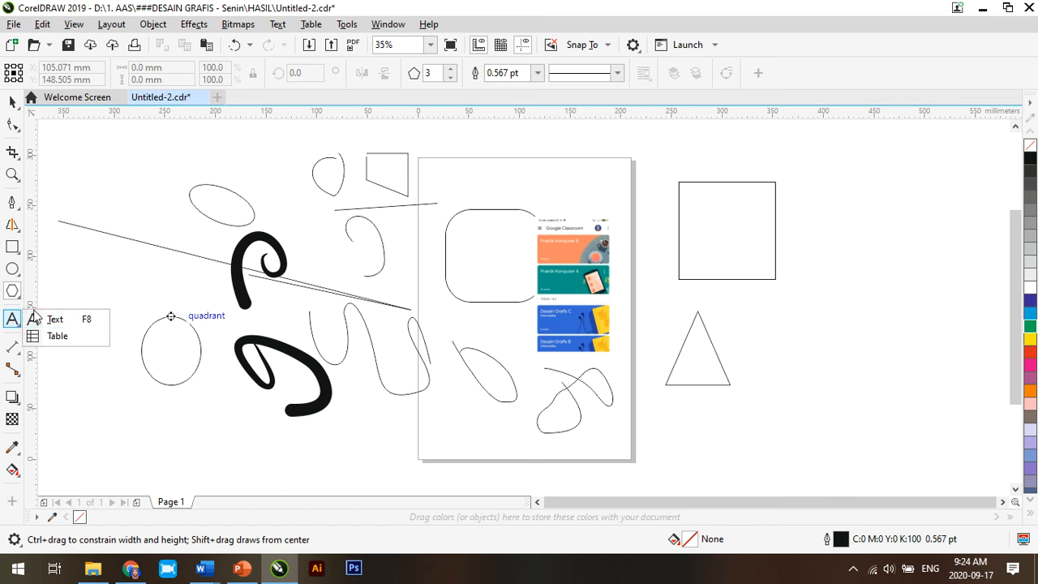
left_click(34, 319)
left_click(484, 182)
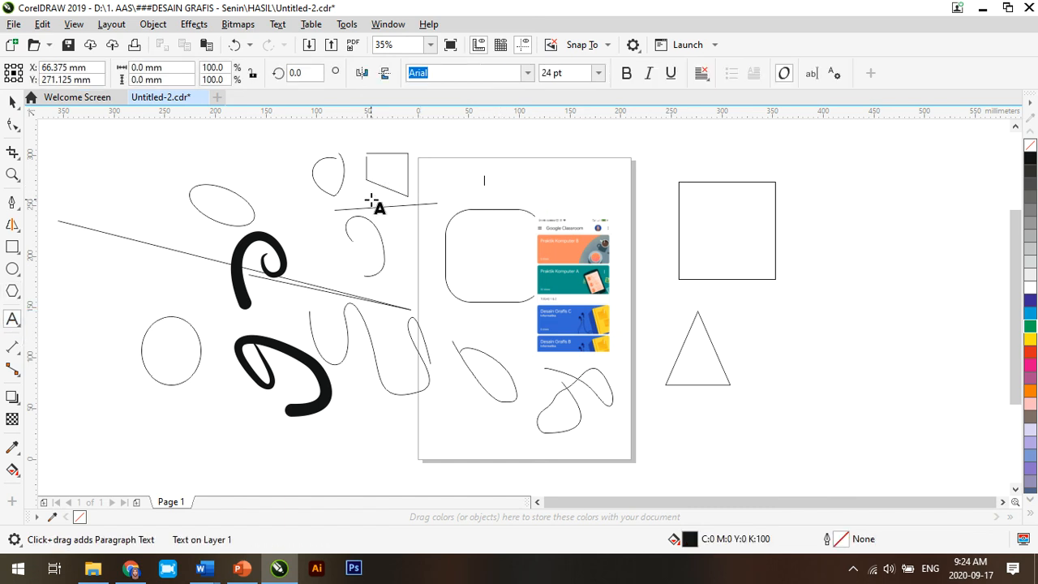
Step: Draw two horizontal Parallel Dimension lines, one across the upper part of the page and one about 7.29 inches long above it
left_click(17, 349)
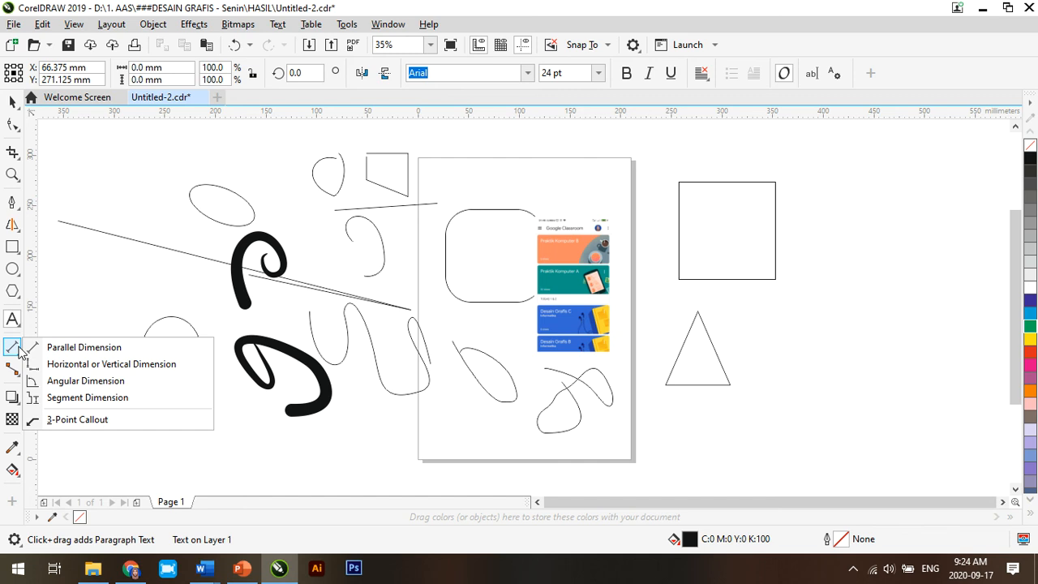
left_click(49, 349)
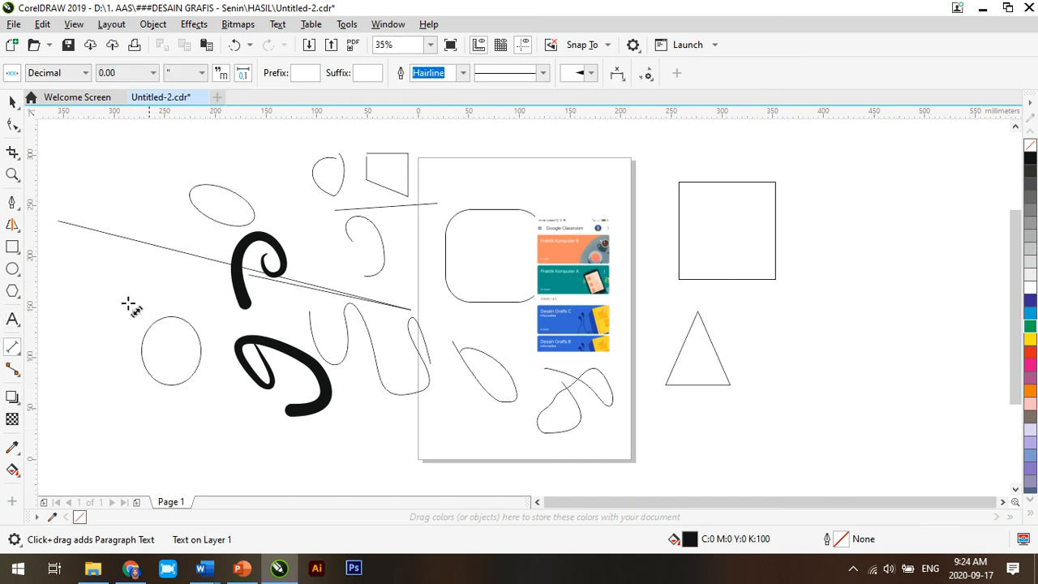
left_click(23, 348)
left_click(48, 346)
left_click_drag(459, 183, 594, 184)
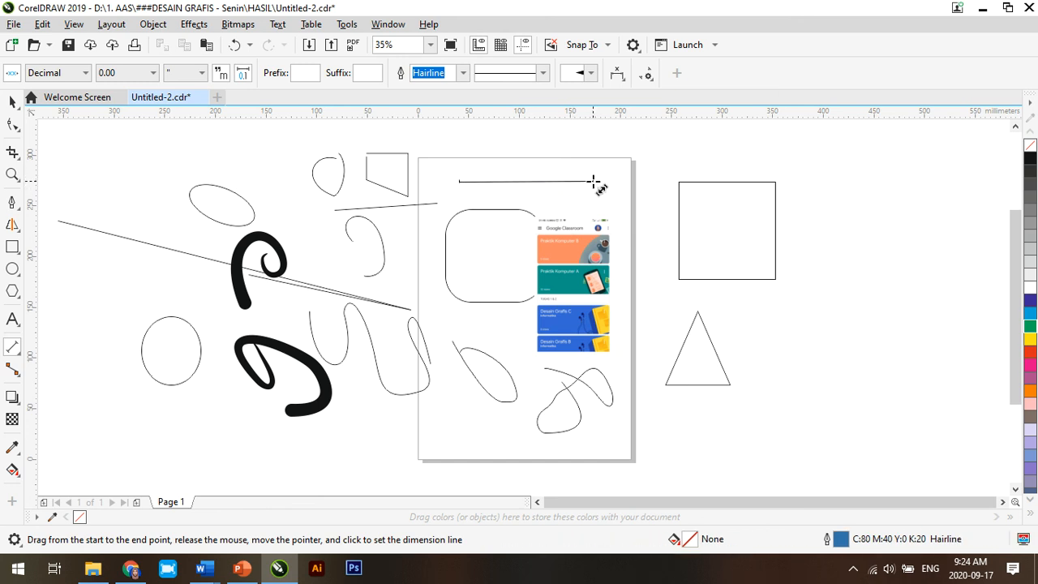
left_click(598, 185)
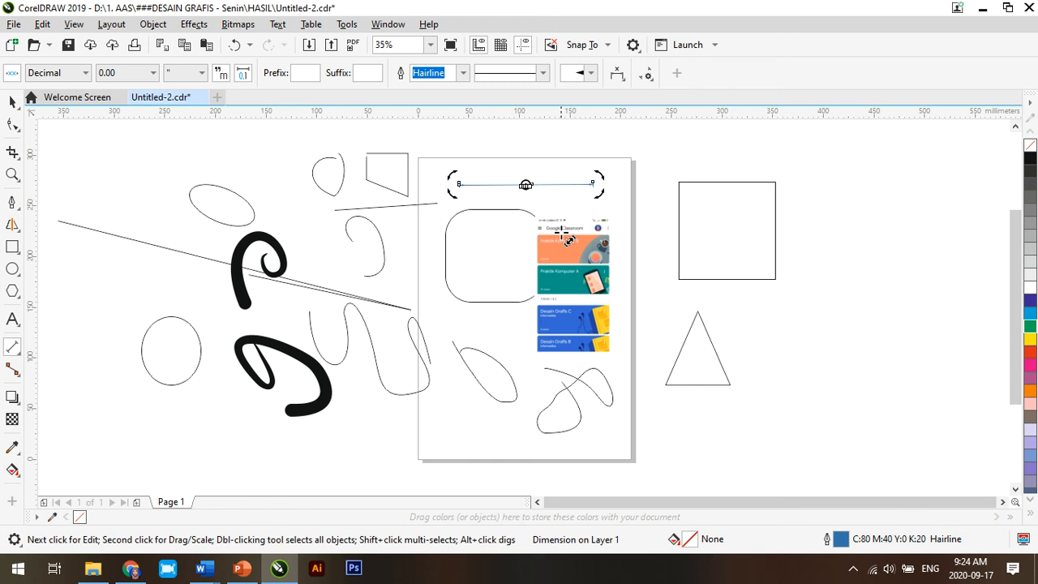
left_click_drag(438, 144, 625, 142)
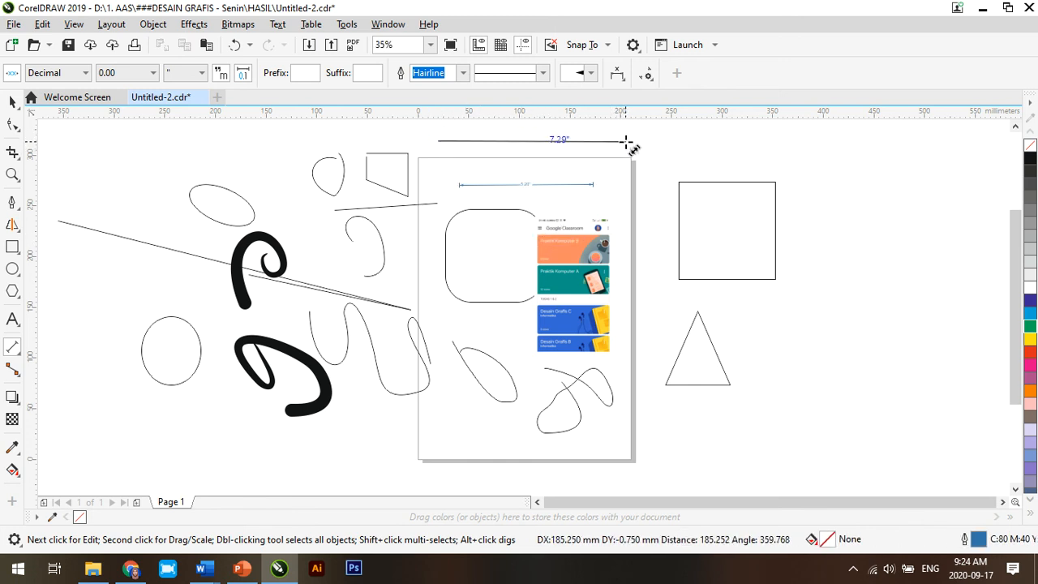
left_click(626, 143)
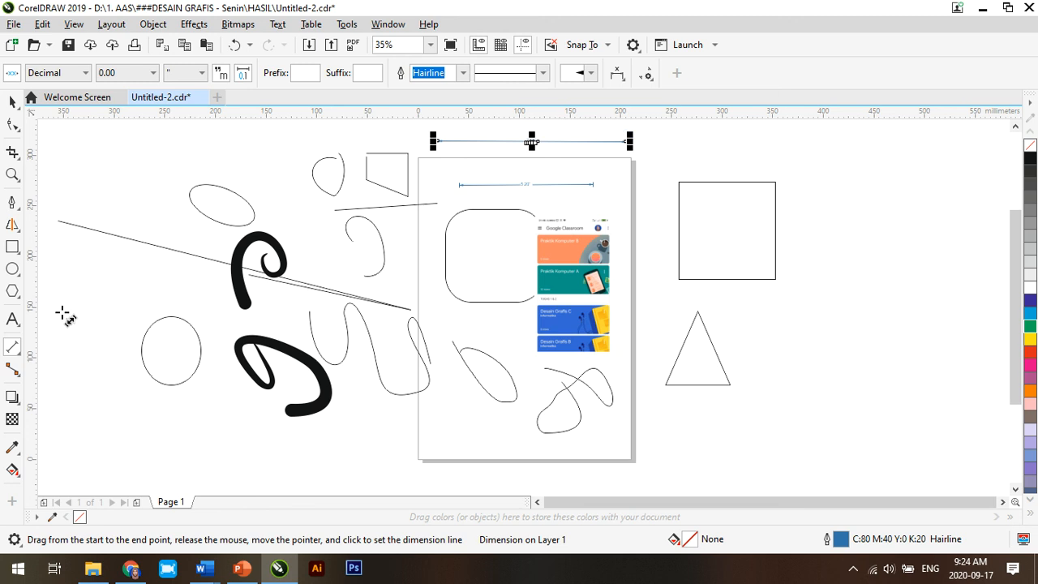
Step: Draw a right-angle connector line just above the circle left of the page
left_click(15, 371)
left_click(41, 371)
left_click_drag(142, 275, 198, 312)
left_click(242, 313)
left_click(239, 314)
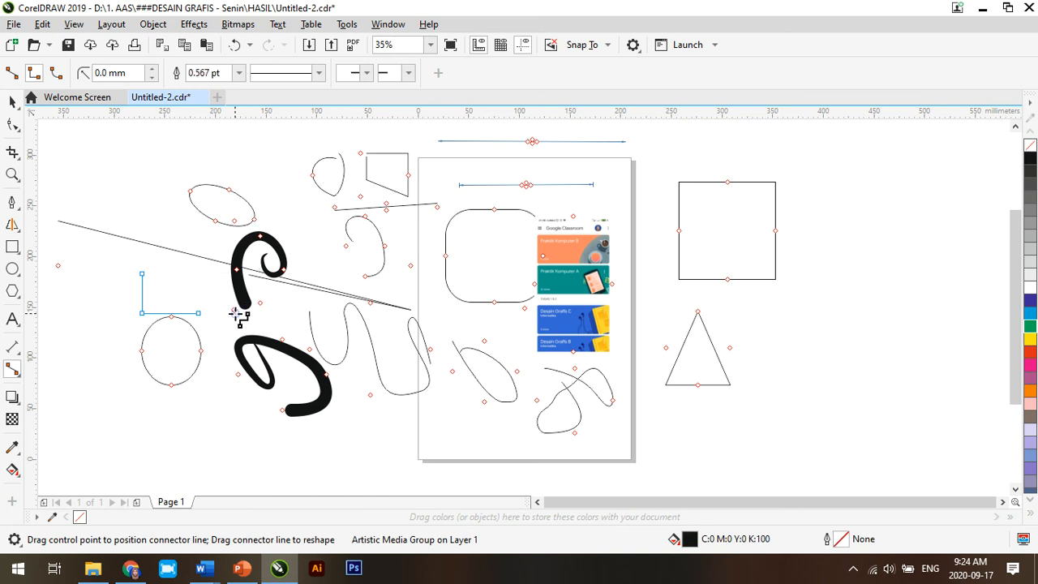
Step: Select the Google Classroom screenshot on the page and enlarge it
left_click(13, 396)
left_click(12, 419)
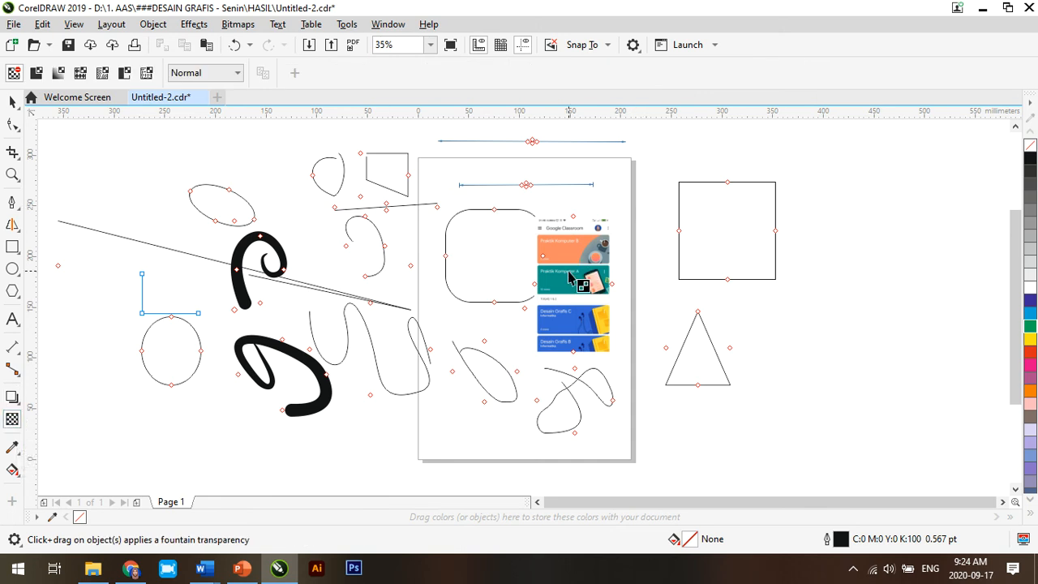
left_click(12, 101)
left_click(583, 300)
left_click_drag(583, 300, 637, 388)
left_click(826, 349)
left_click(400, 395)
Step: Apply a uniform transparency of 45 to the Google Classroom image and deselect it
left_click(14, 418)
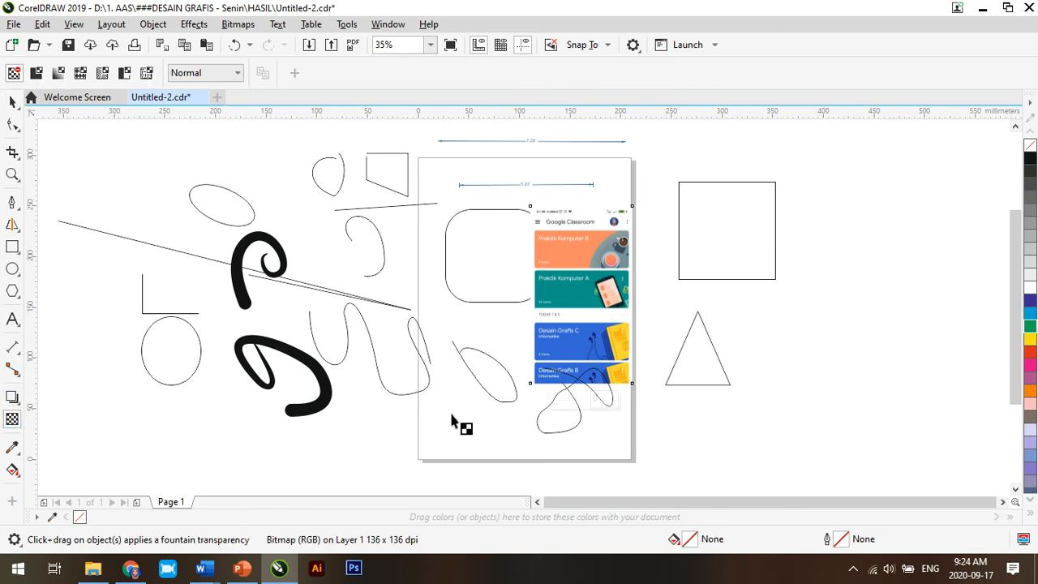
mouse_move(550, 399)
left_mouse_down()
mouse_move(575, 403)
mouse_move(565, 404)
left_mouse_up()
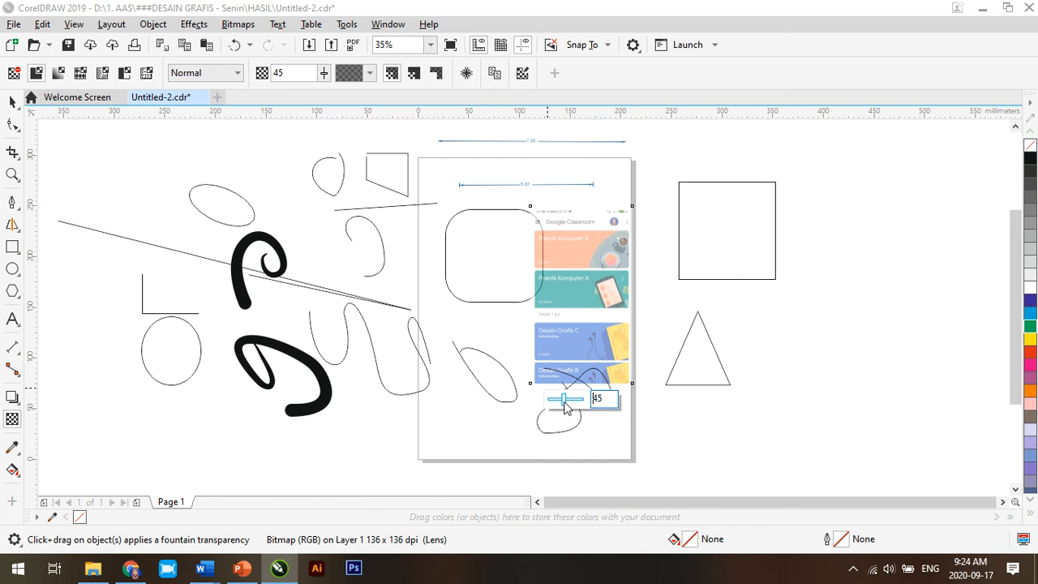
left_click(184, 458)
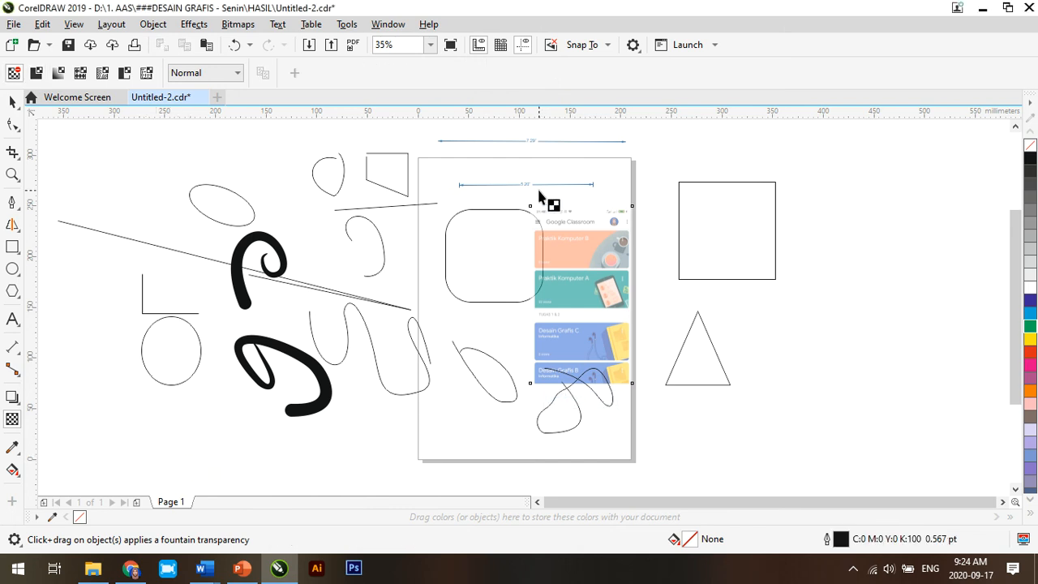
Step: Move the square beside the page slightly down and closer to the page
left_click(15, 102)
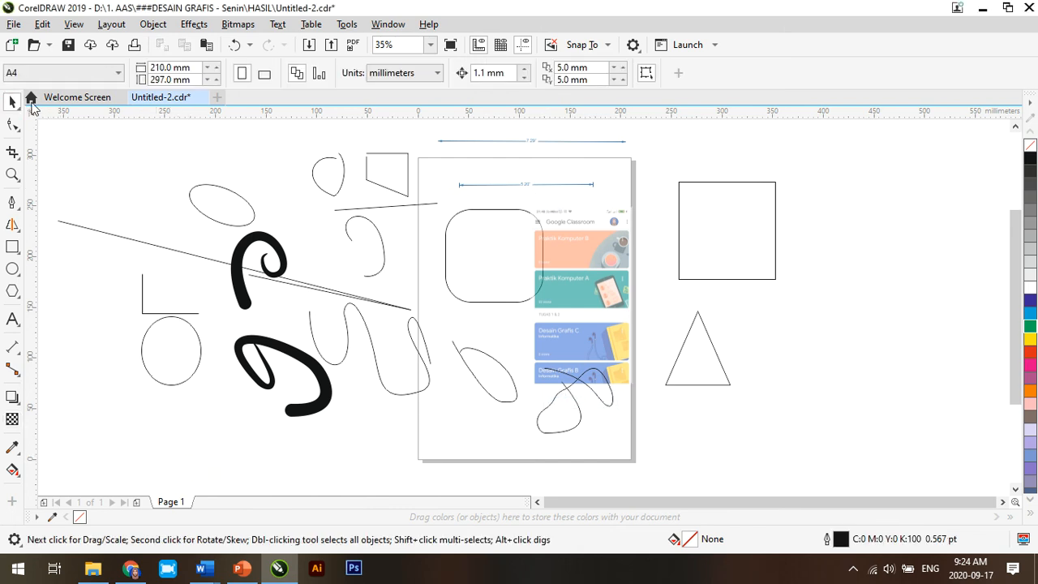
left_click(753, 226)
left_click_drag(735, 244, 723, 257)
Step: Try yellow, blue, black, green, cyan, orange and white fills on the square, leave it filled with 20% black and deselect it
left_click(1029, 340)
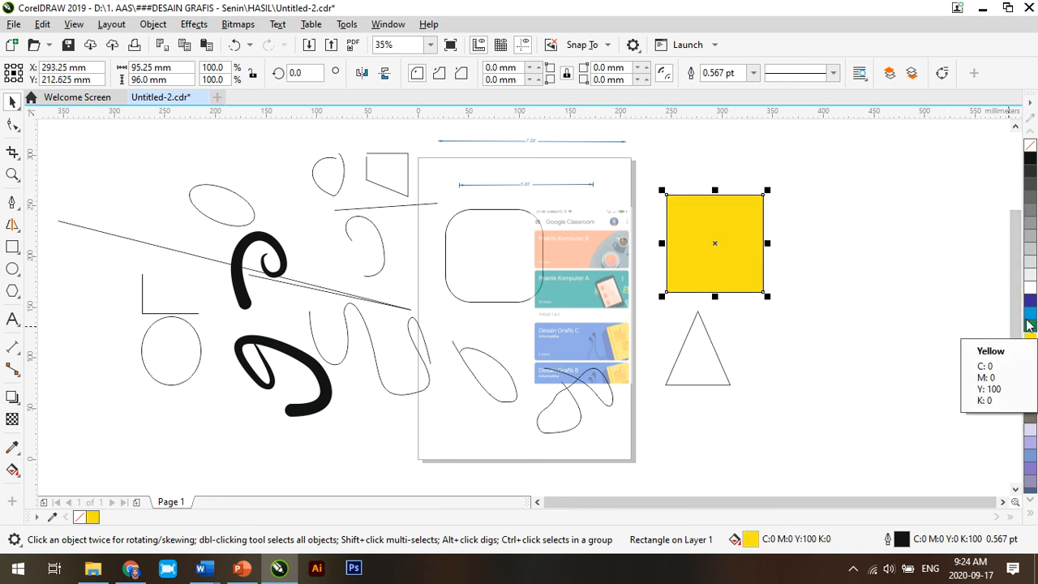
left_click(1028, 299)
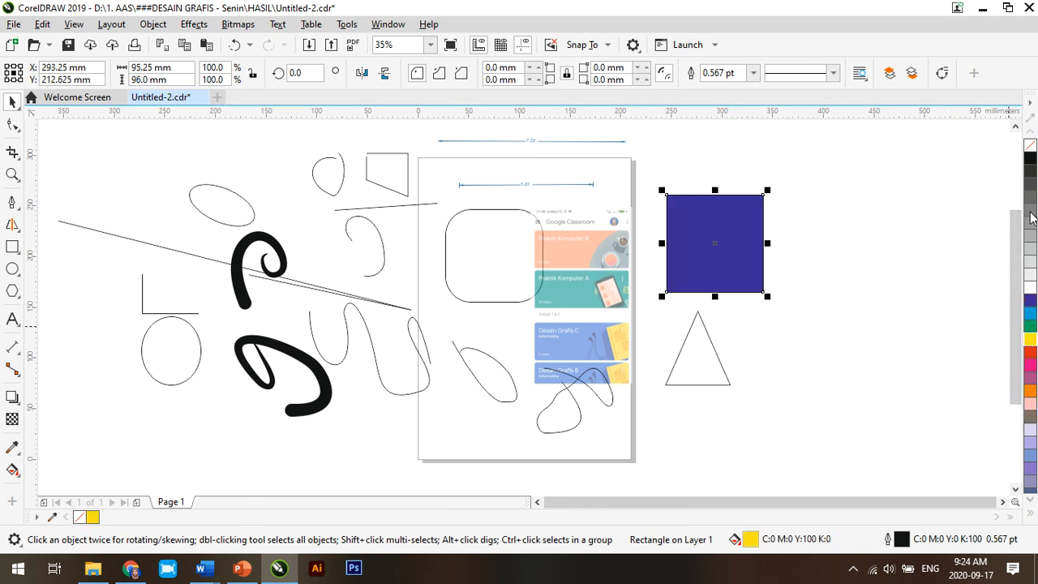
left_click(1029, 158)
left_click(1029, 325)
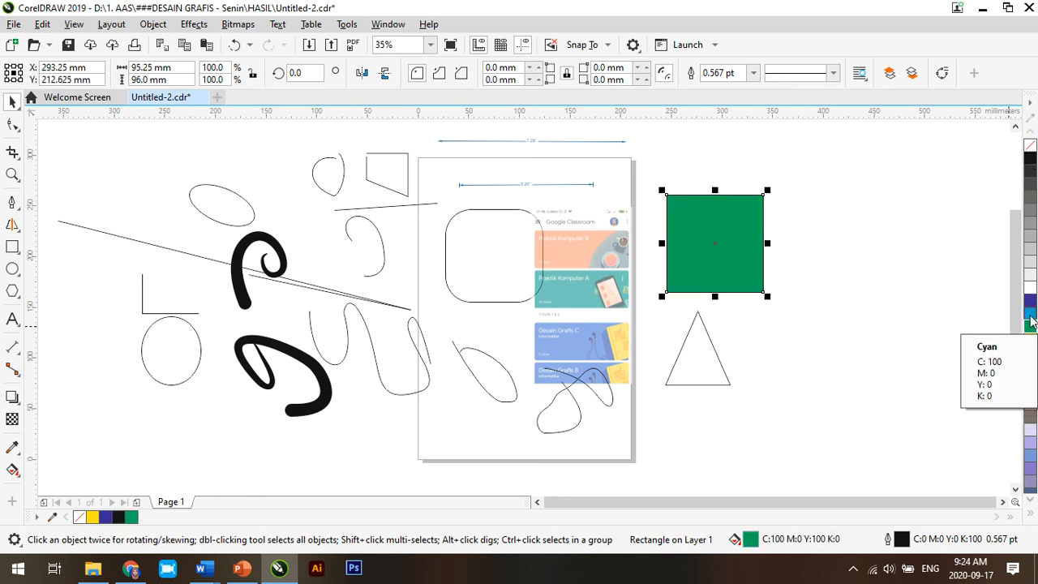
left_click(1030, 313)
left_click(1030, 390)
left_click(1030, 338)
left_click(1030, 313)
left_click(1030, 300)
left_click(1029, 287)
left_click(1030, 261)
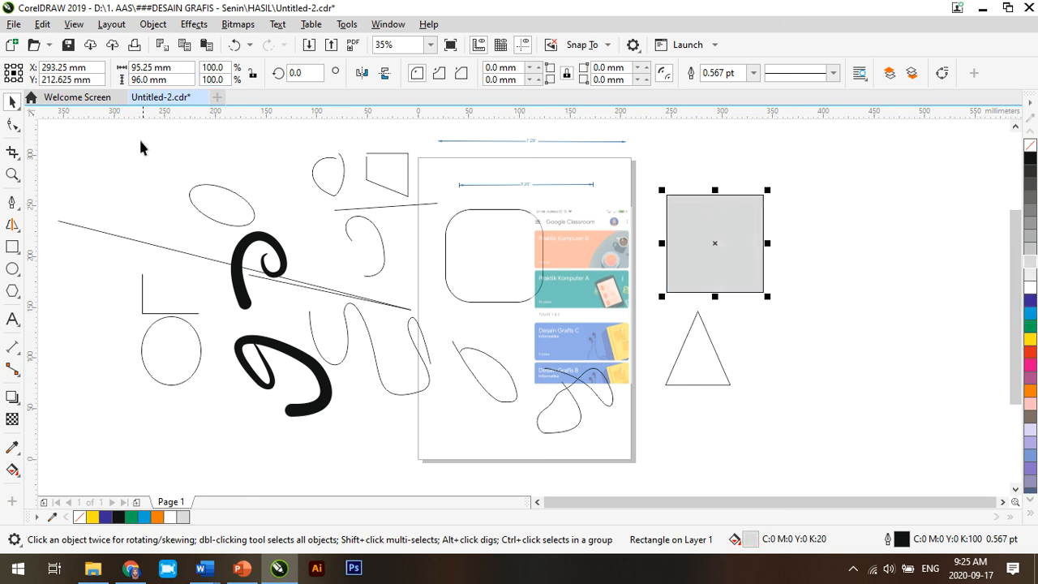
left_click(120, 157)
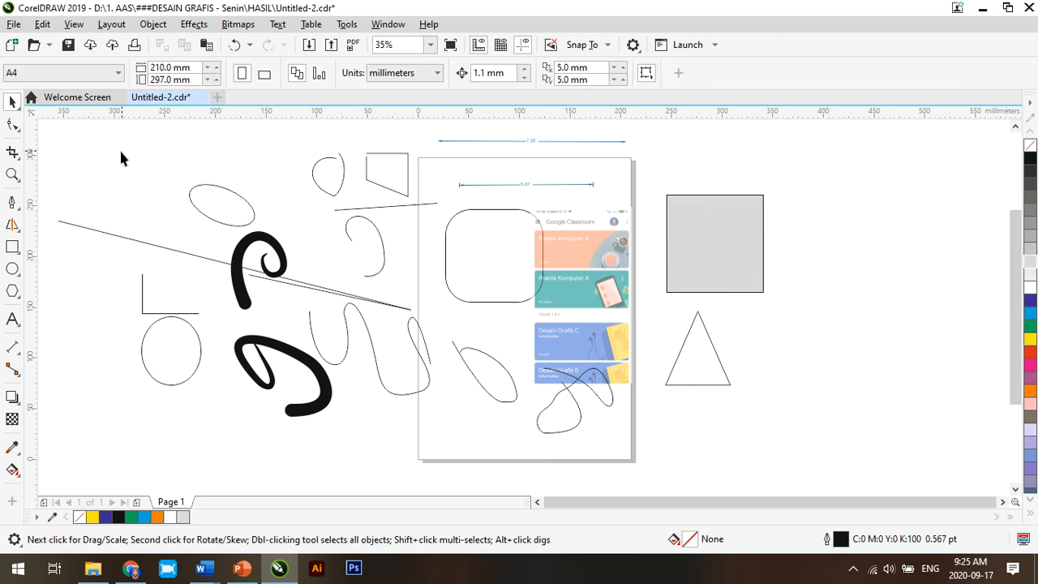
Step: Review the toolbox tools again, including Shape, Crop, Zoom, Rectangle, Ellipse and Pen, and the property options they offer
left_click(12, 124)
left_click(12, 153)
left_click(12, 174)
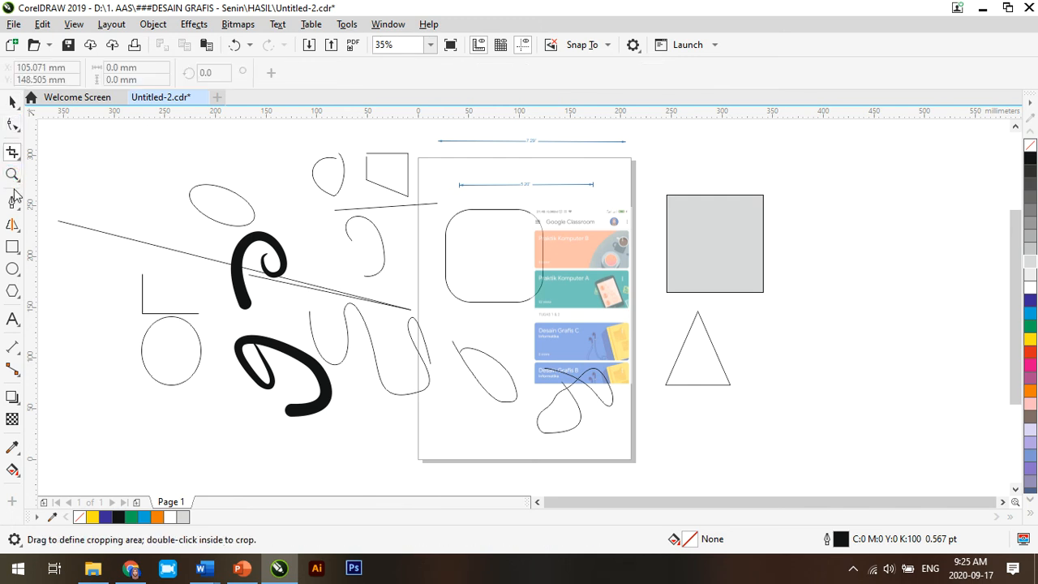
left_click(12, 222)
left_click(13, 246)
left_click(12, 269)
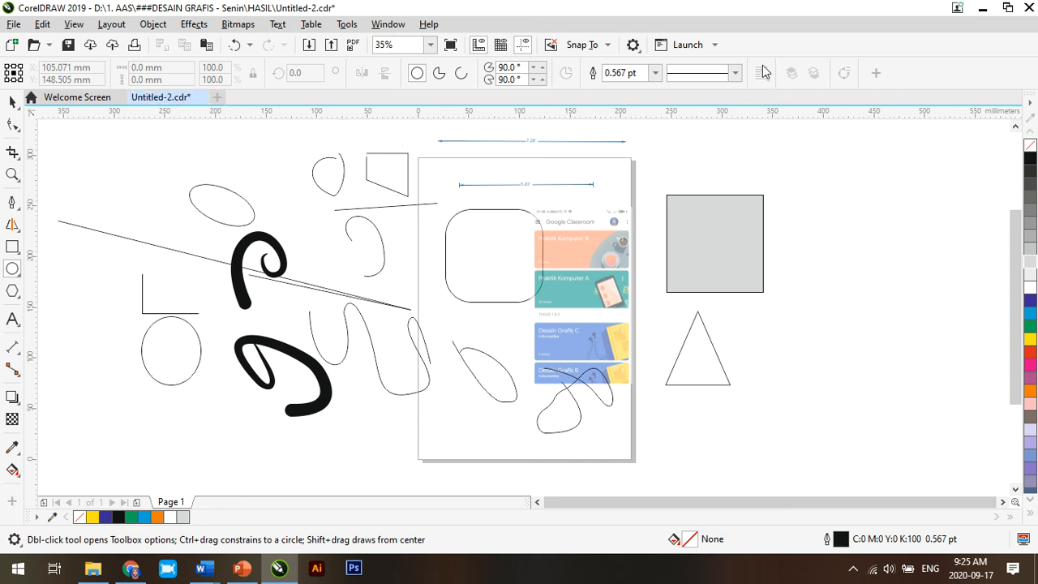
left_click(10, 124)
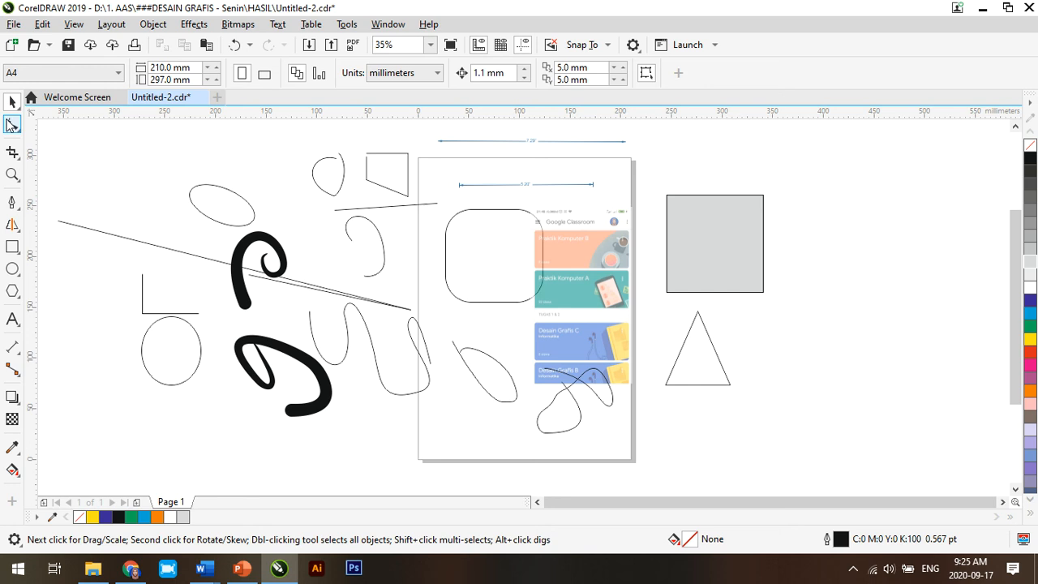
left_click(10, 158)
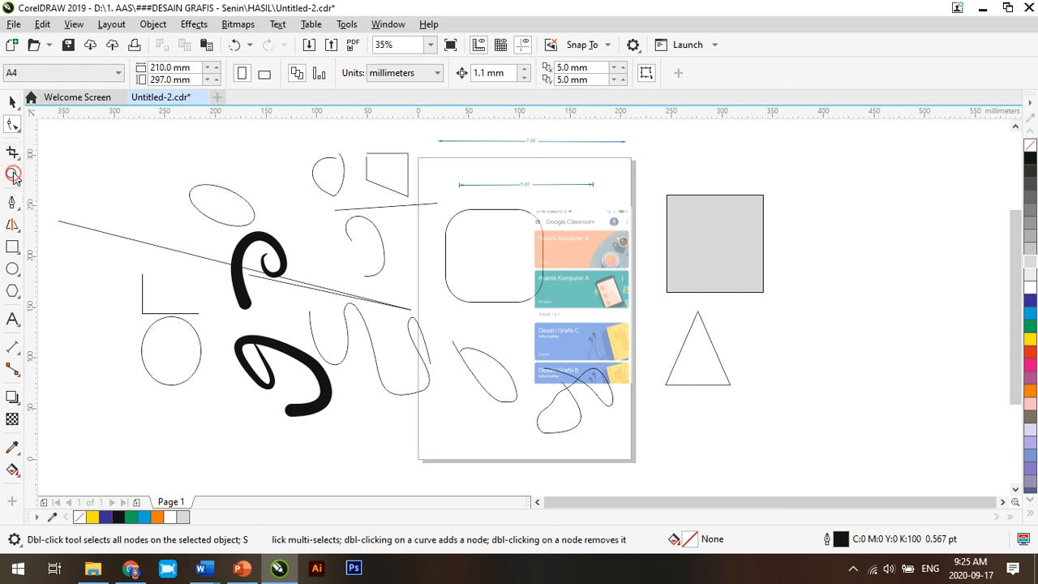
left_click(12, 174)
left_click(12, 203)
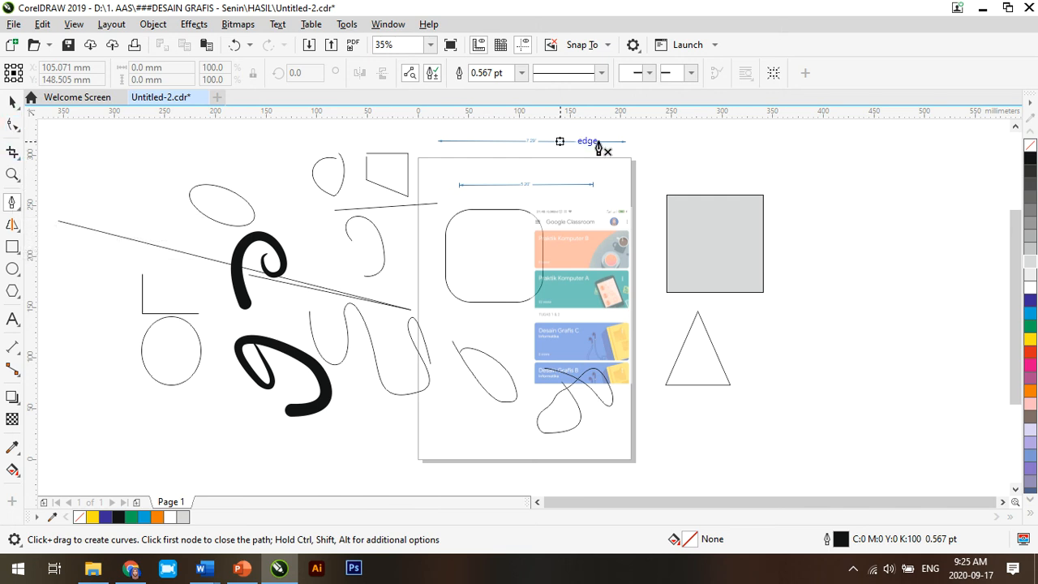
Step: Select all objects on and around the page and delete them to leave the document empty
left_click(11, 101)
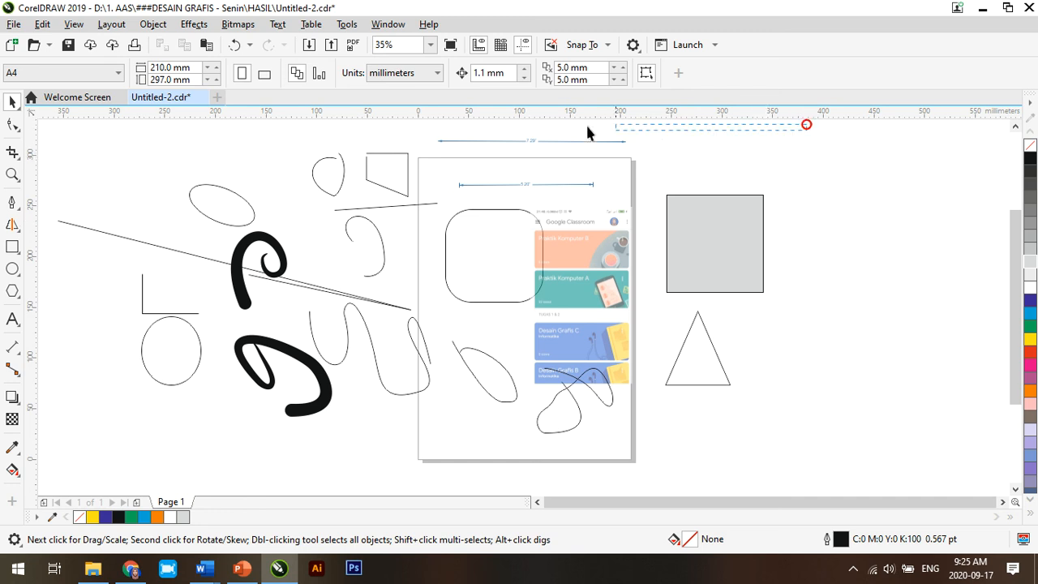
left_click_drag(654, 142, 130, 190)
left_click_drag(80, 409, 48, 467)
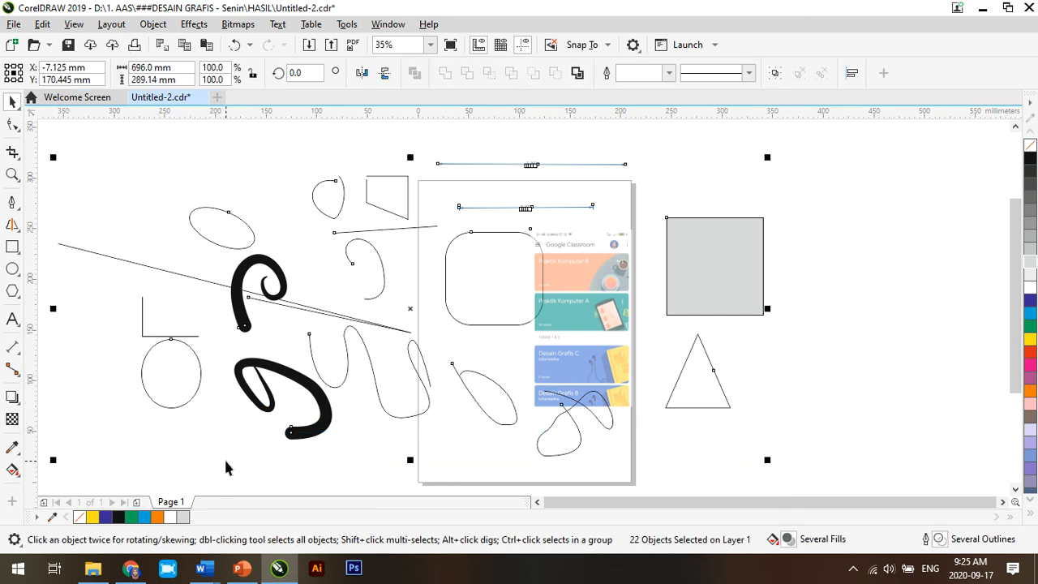
key("Delete")
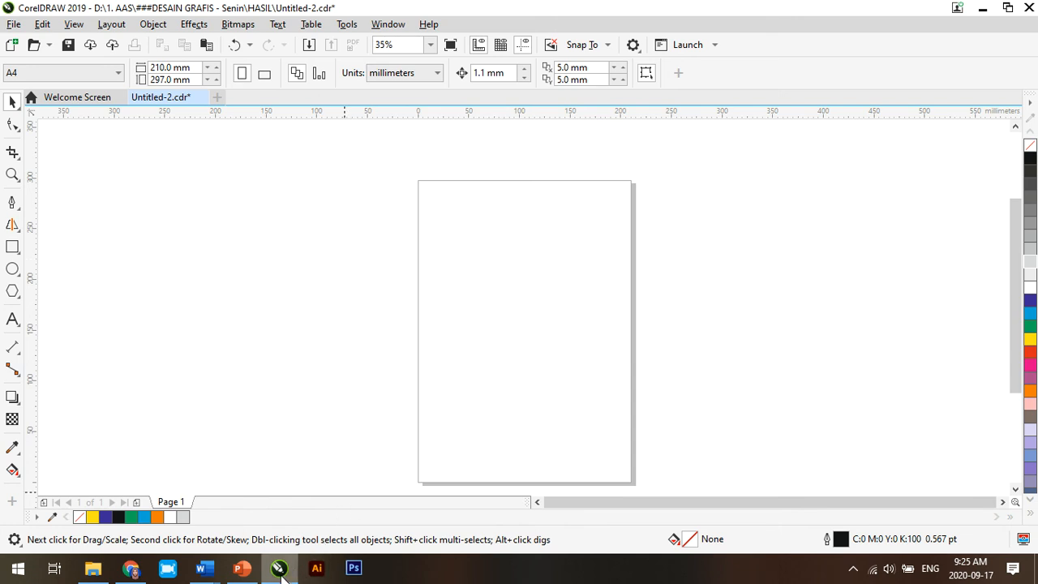
left_click(434, 305)
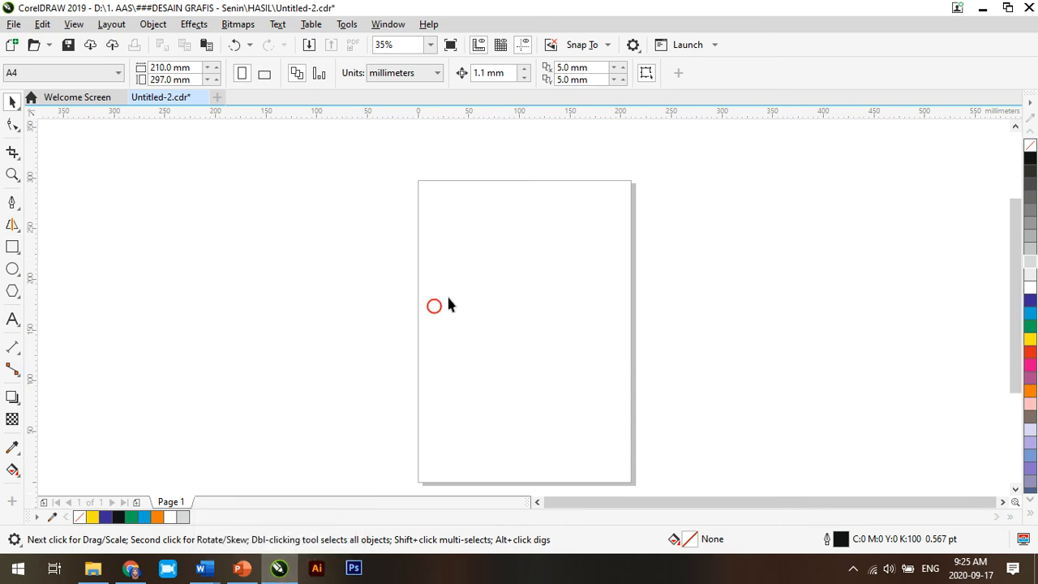